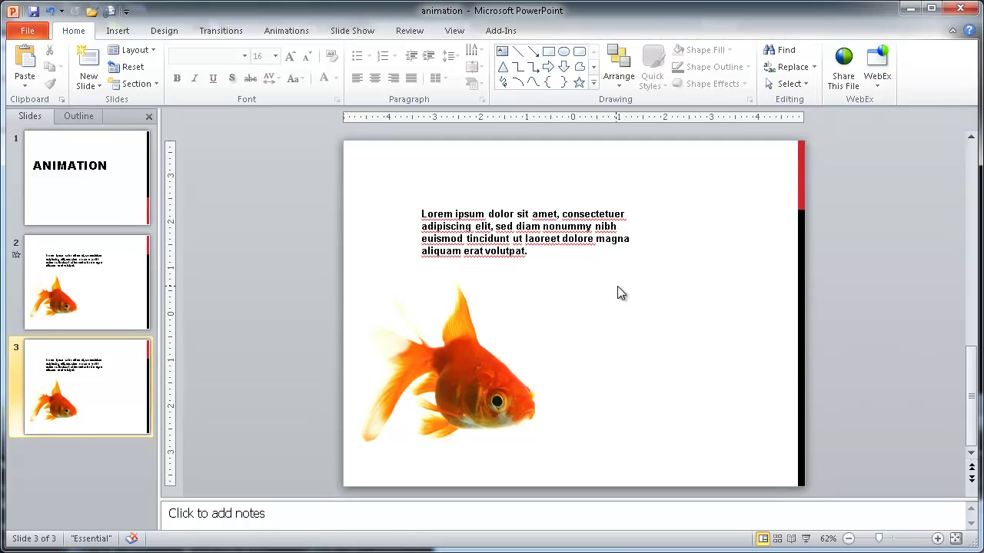
# - Select slide 3's Lorem ipsum text box and expand the full Animations effects gallery
pyautogui.click(518, 238)
pyautogui.click(480, 360)
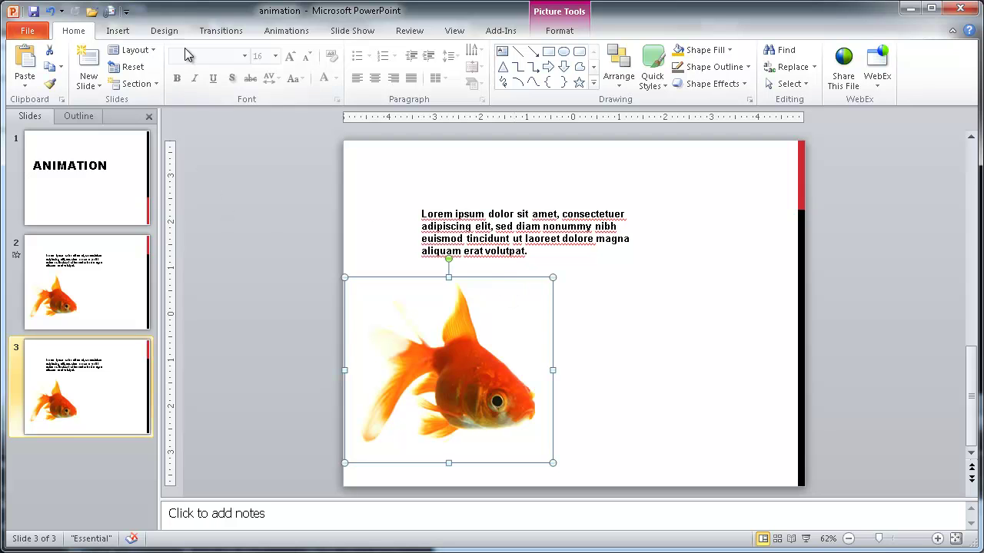
pyautogui.click(284, 35)
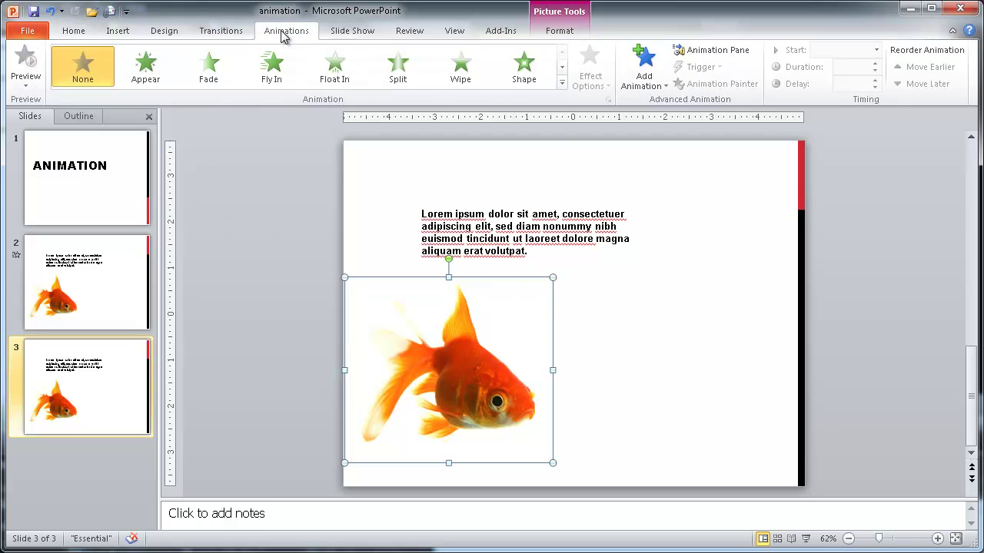
pyautogui.click(586, 243)
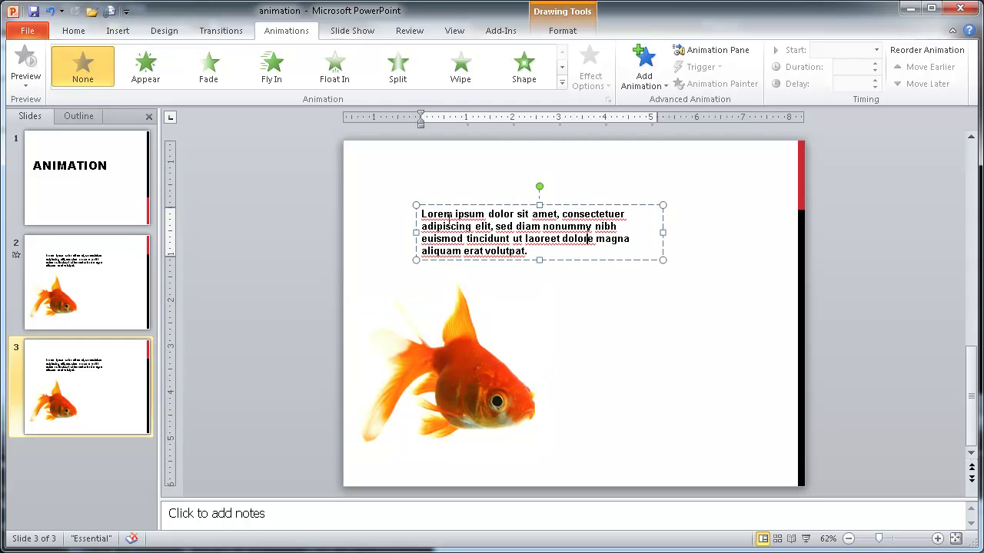
pyautogui.click(562, 84)
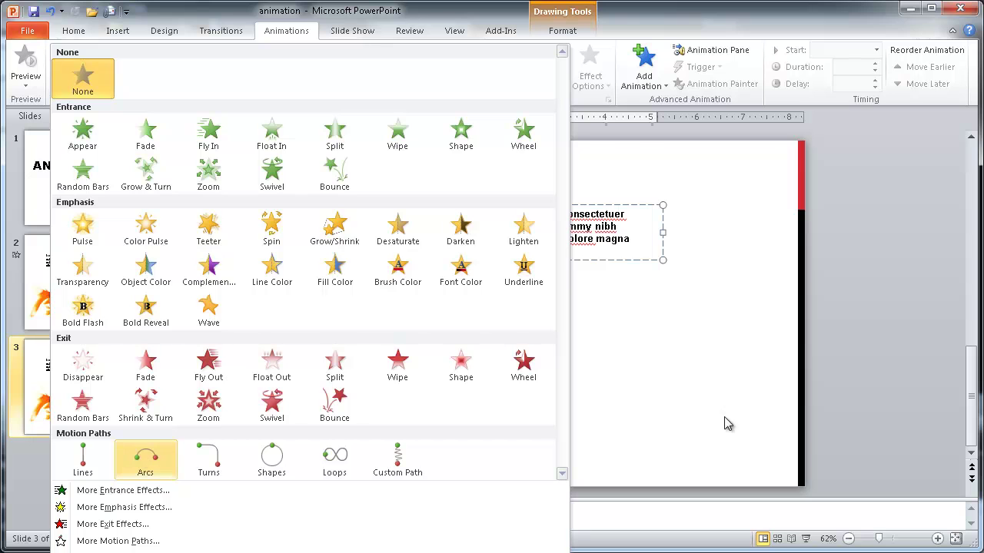
# - Apply a Fly In entrance to the Lorem ipsum text box, with direction From Left
pyautogui.click(643, 344)
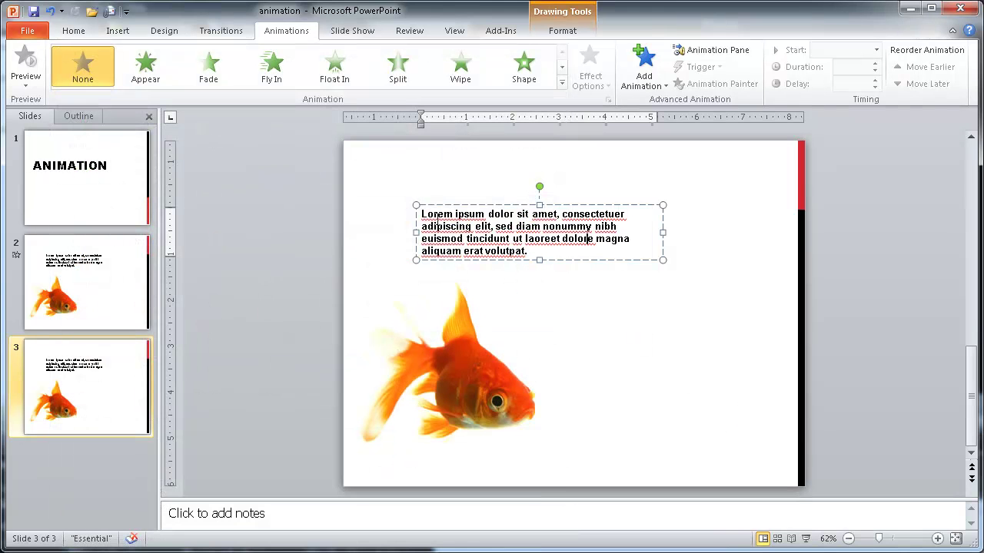
pyautogui.click(467, 205)
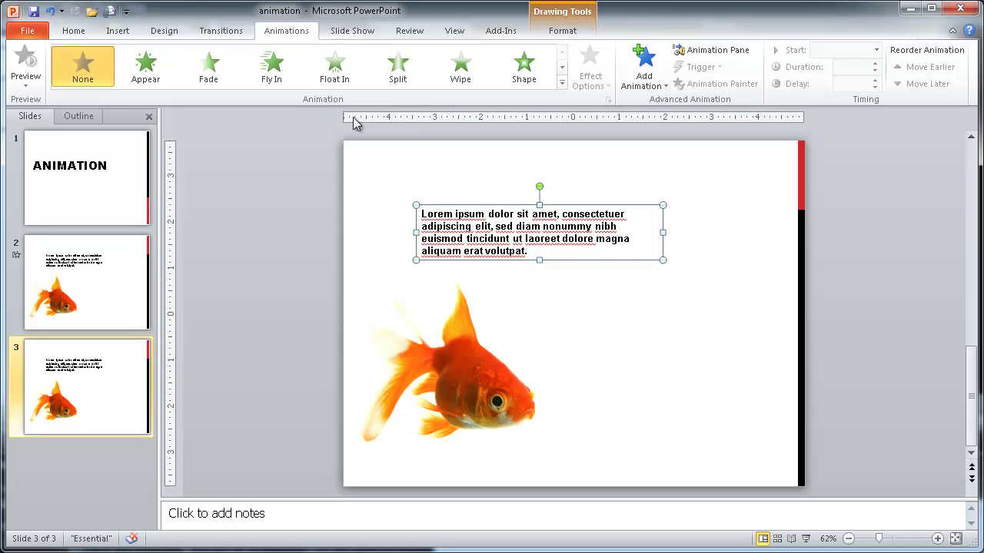
pyautogui.click(271, 66)
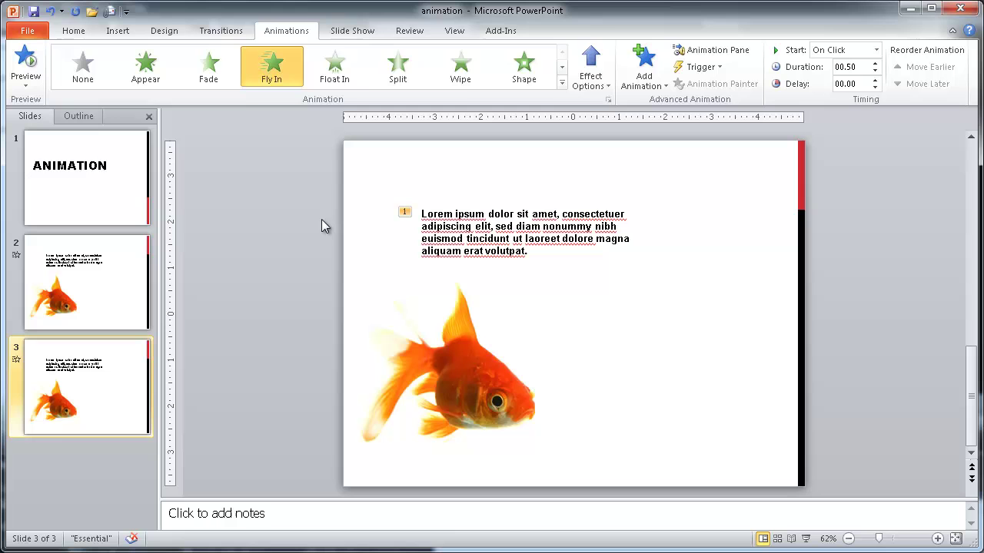
pyautogui.click(592, 77)
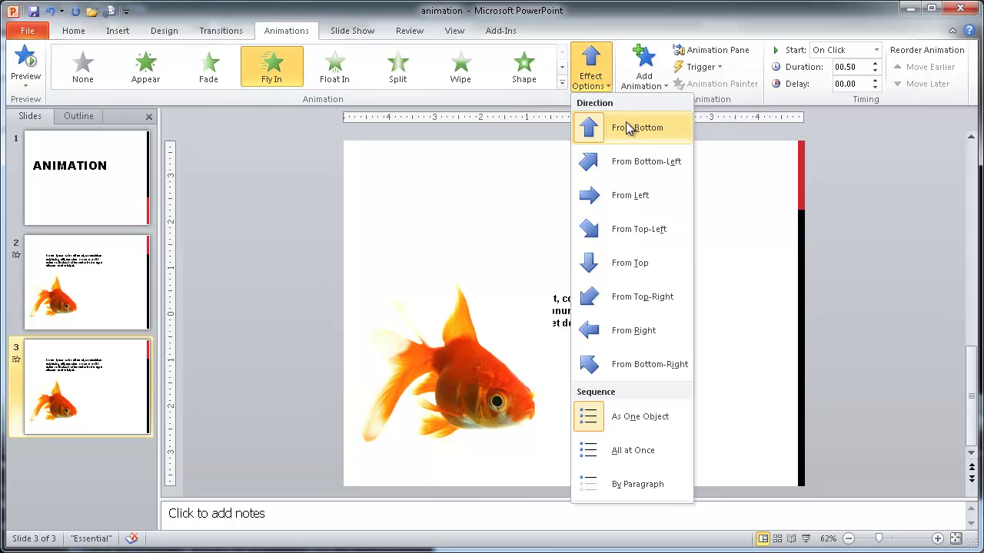
pyautogui.click(624, 199)
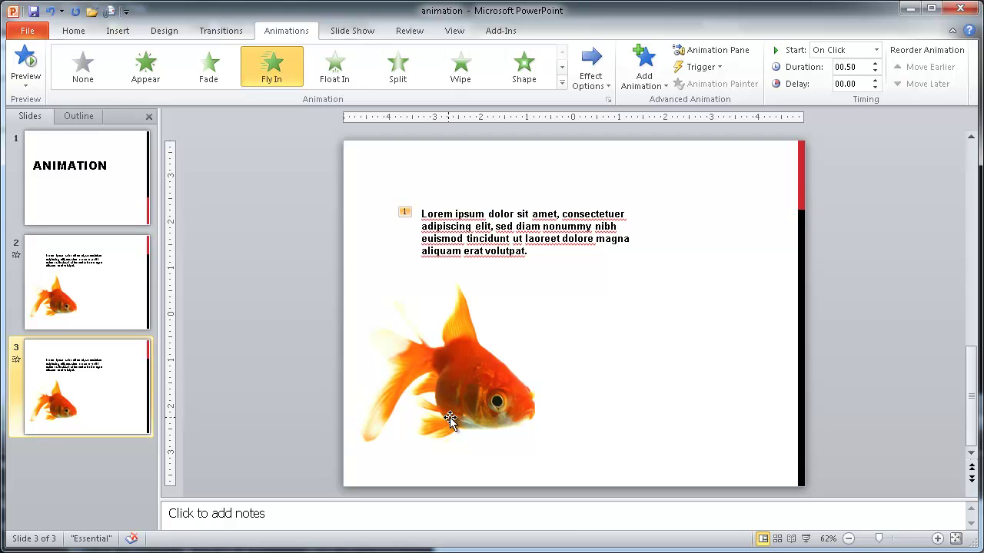
# - Give the goldfish picture an Appear entrance, then add an Arcs motion path
pyautogui.click(475, 377)
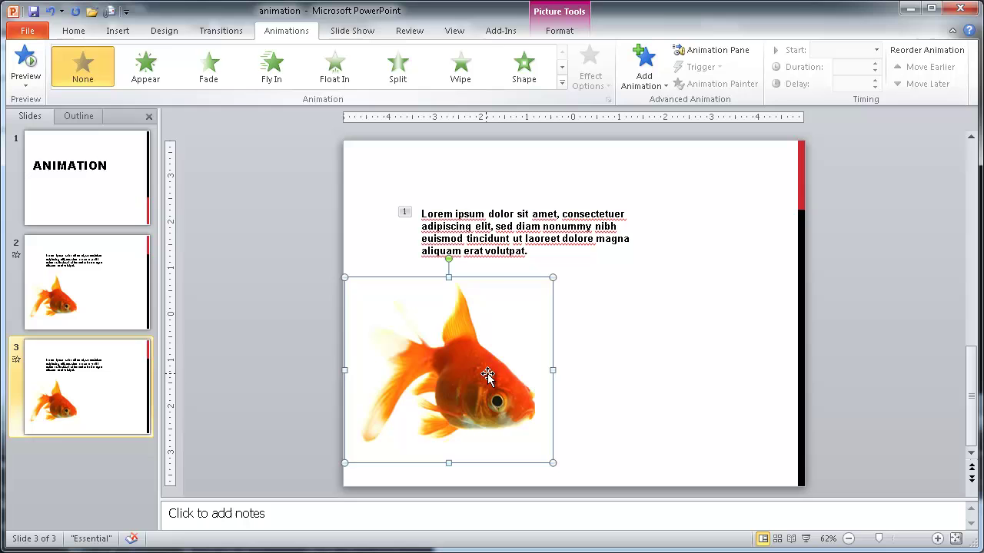
pyautogui.click(151, 73)
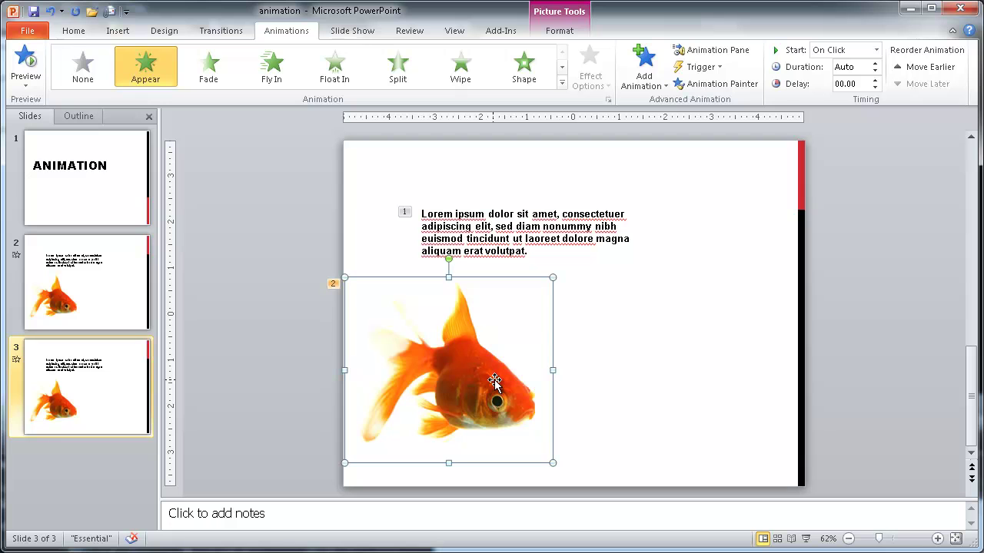
pyautogui.click(661, 86)
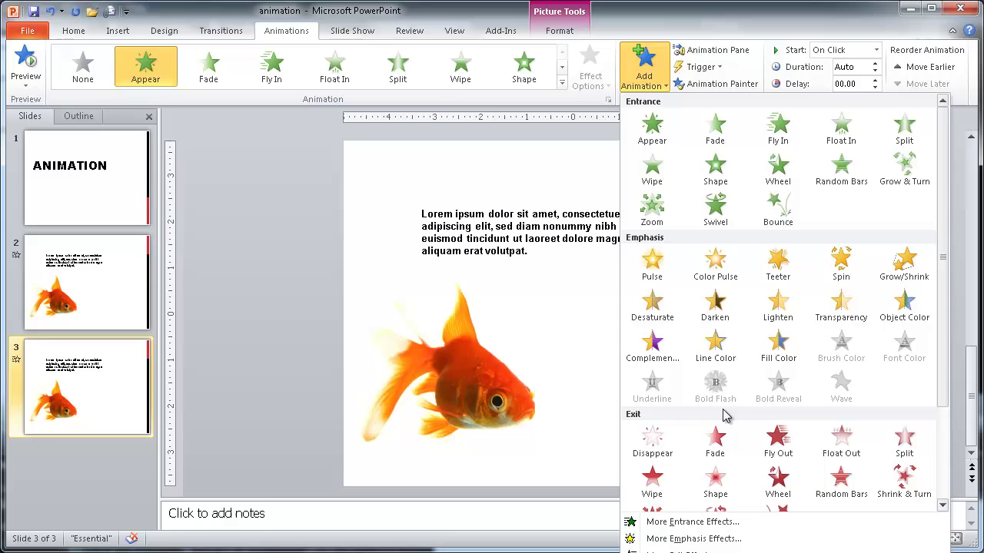
pyautogui.scroll(-3, 653, 454)
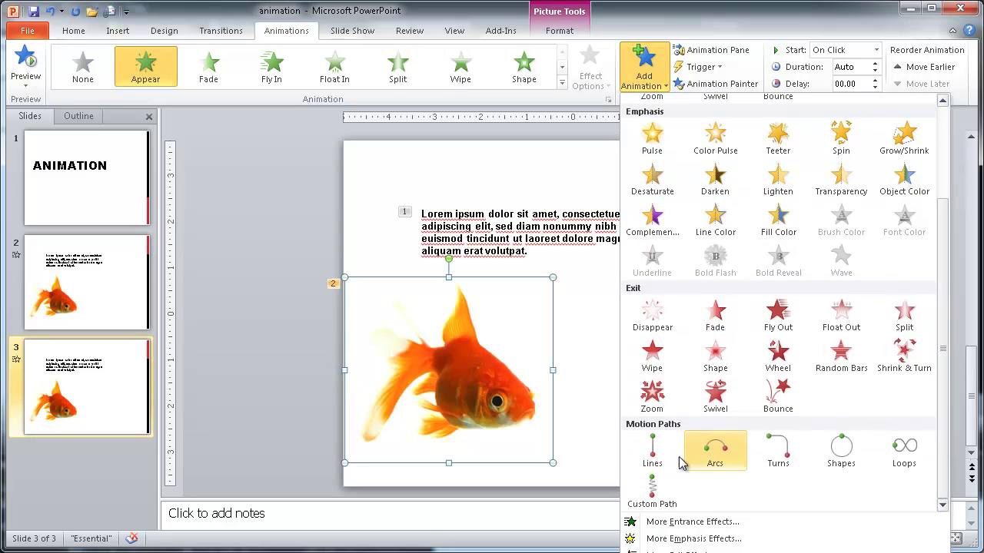
pyautogui.click(718, 449)
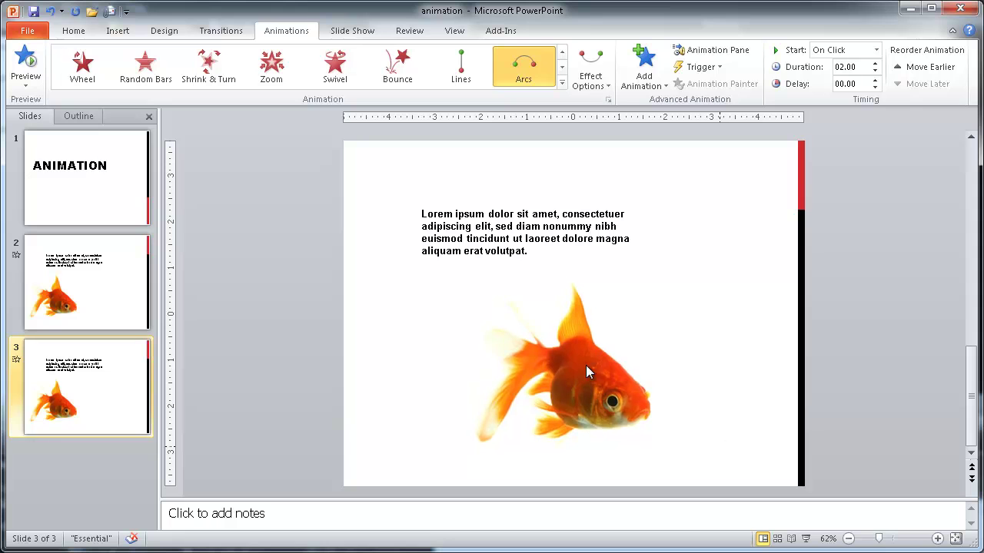
# - Edit the Arcs path's points into a zigzag ending far right, then preview the slide's animations
pyautogui.click(599, 85)
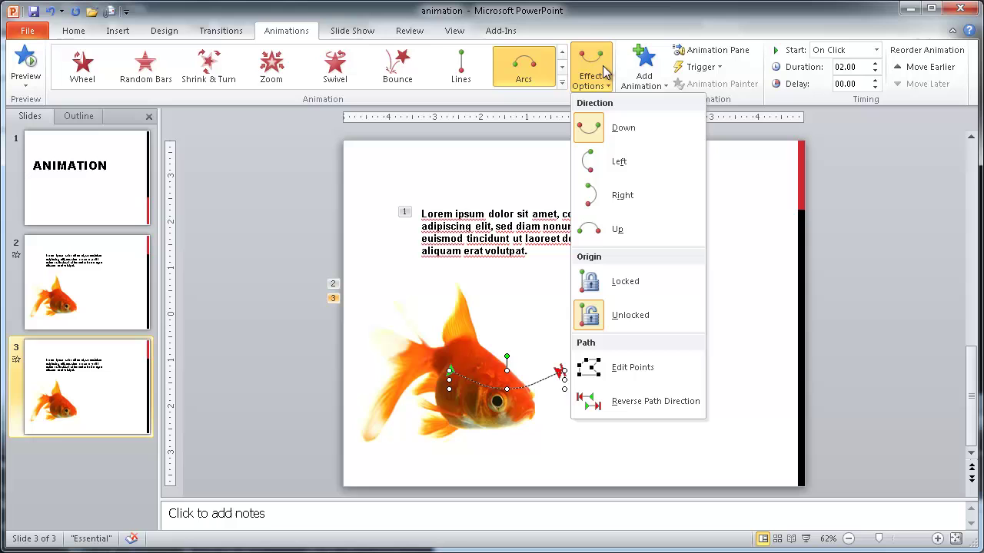
pyautogui.click(629, 369)
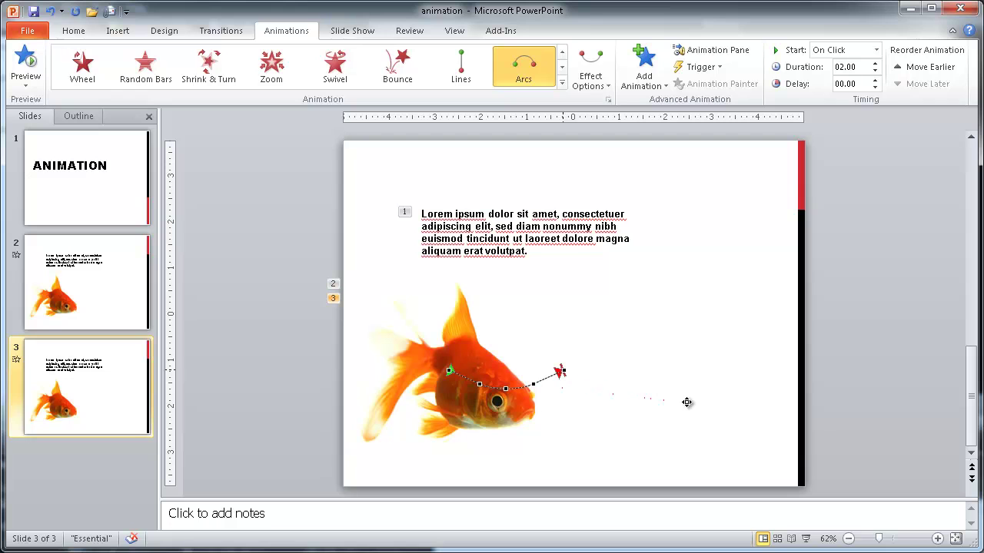
pyautogui.moveTo(691, 398); pyautogui.dragTo(689, 399)
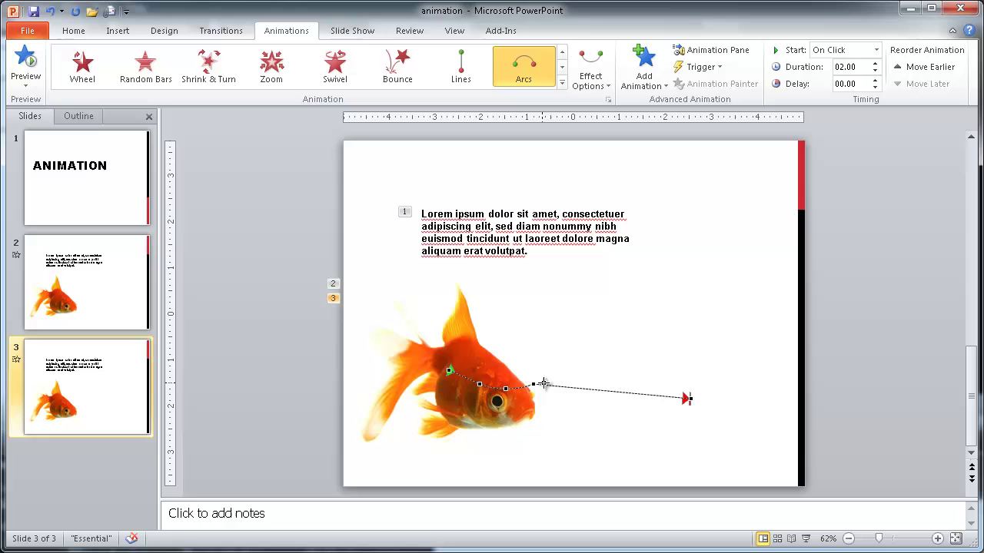
pyautogui.moveTo(547, 381); pyautogui.dragTo(584, 348)
pyautogui.moveTo(505, 389); pyautogui.dragTo(521, 412)
pyautogui.moveTo(493, 354); pyautogui.dragTo(498, 352)
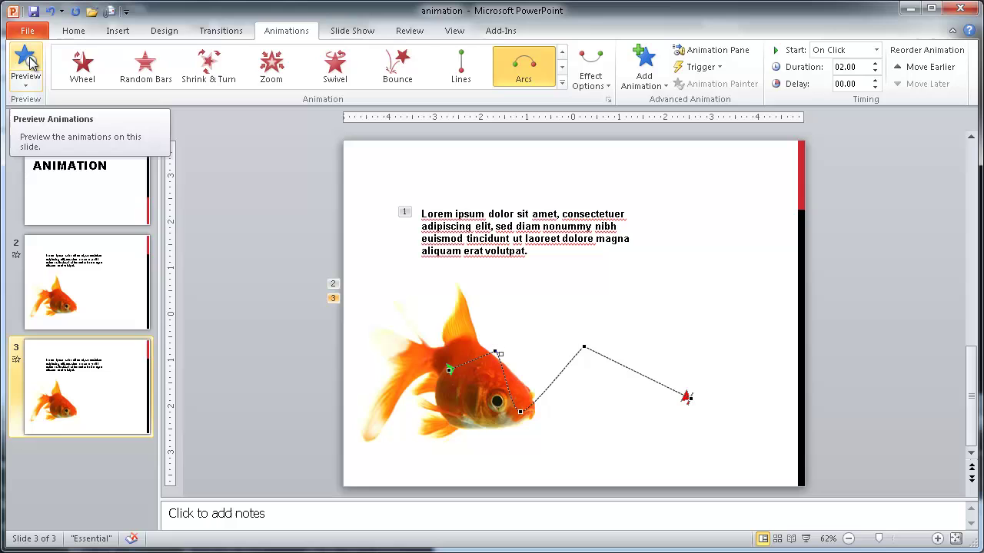
pyautogui.click(17, 360)
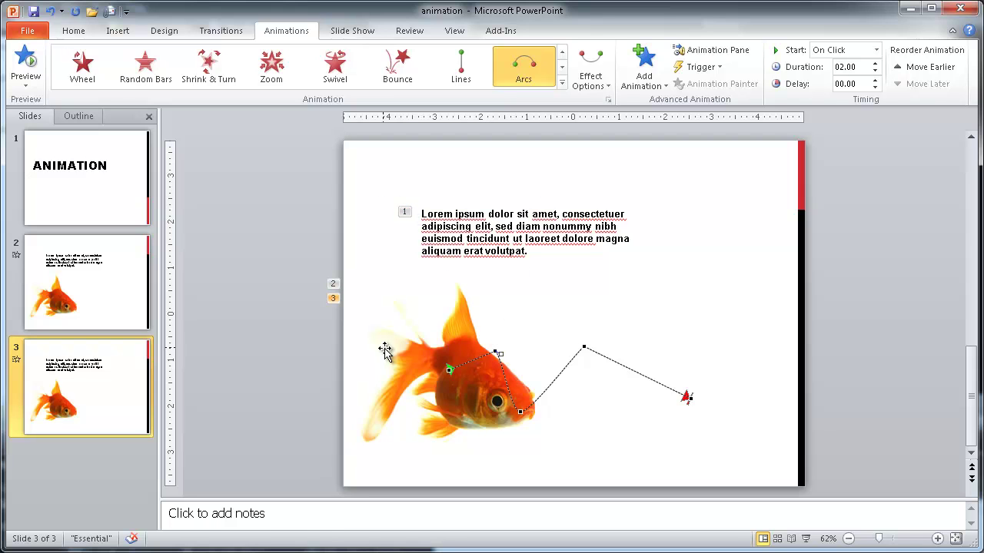
pyautogui.click(470, 239)
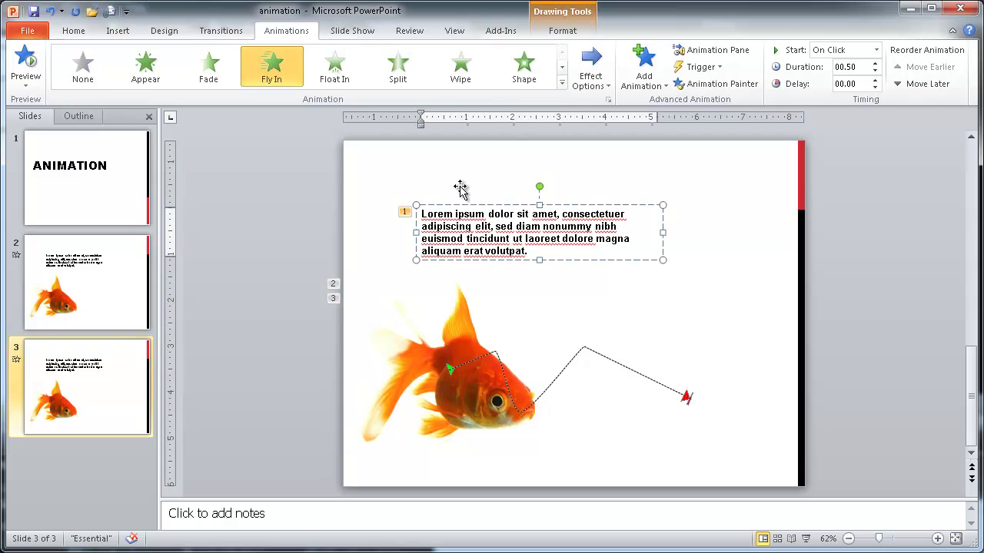
# - Show the Animation Pane and play the text and two goldfish animations
pyautogui.click(707, 50)
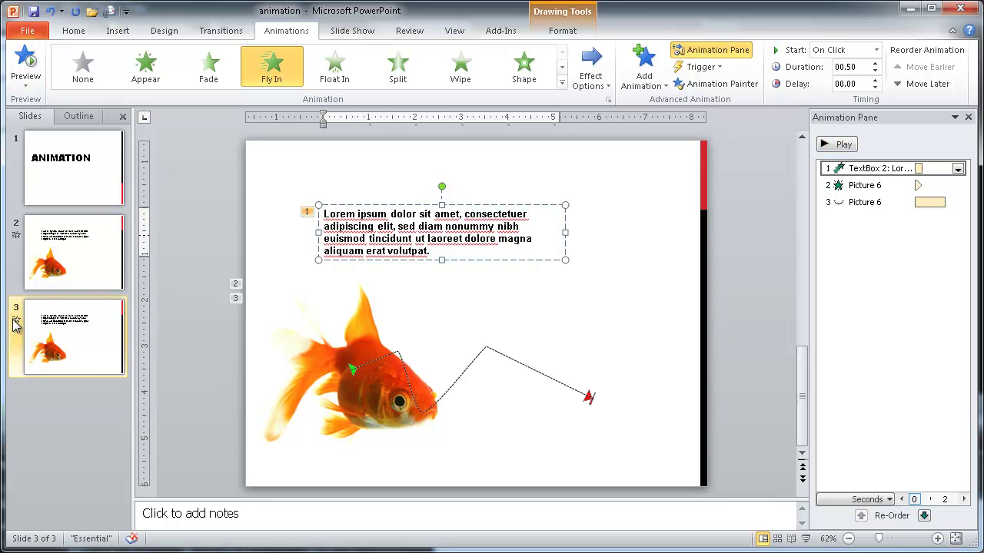
pyautogui.click(843, 146)
# - Inspect the start-timing choices for the text's Fly In and the goldfish's Appear
pyautogui.click(957, 185)
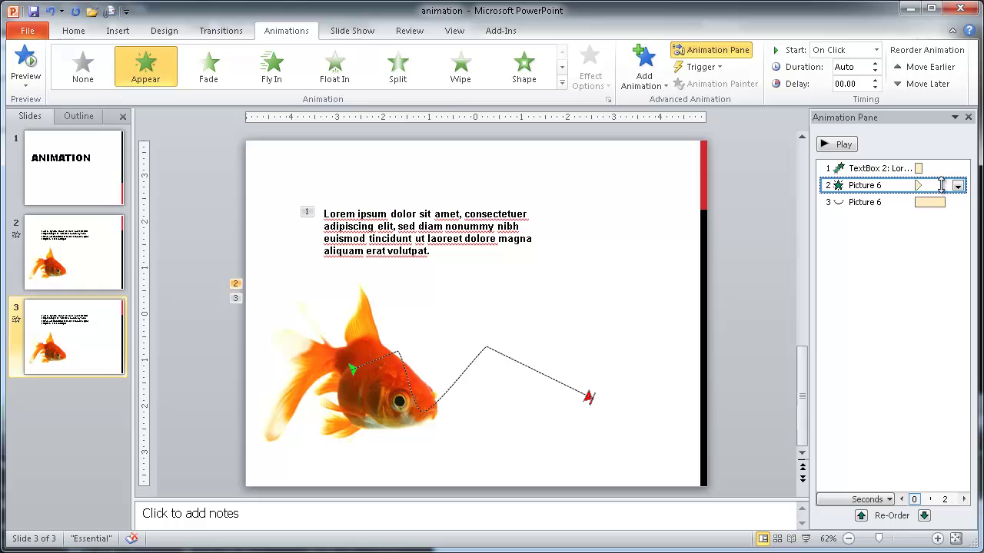
pyautogui.click(957, 202)
pyautogui.click(956, 169)
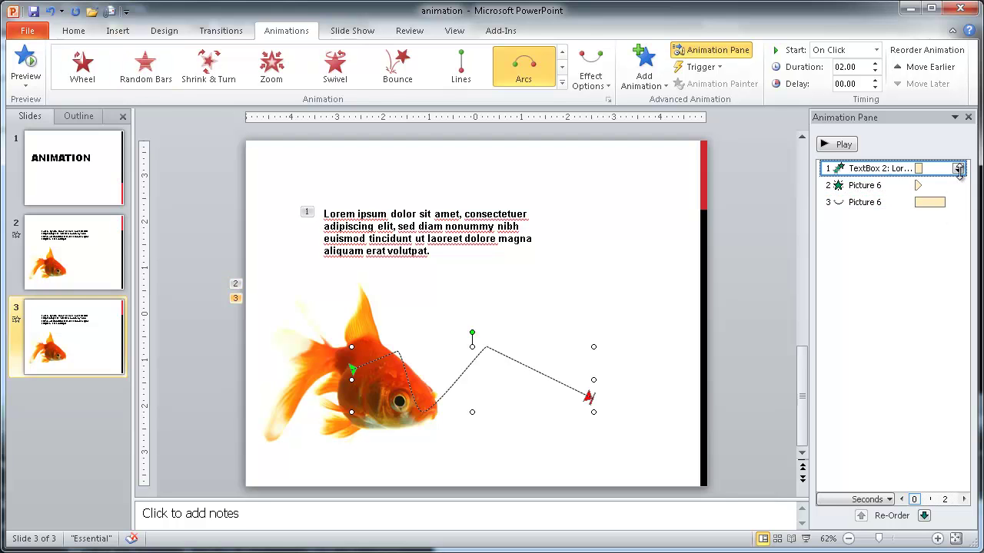
pyautogui.click(958, 169)
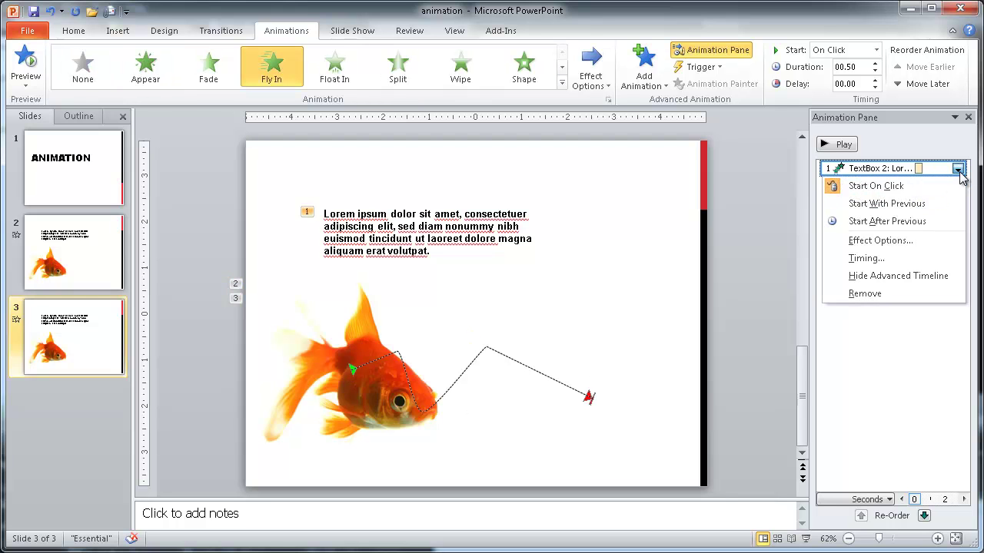
pyautogui.click(876, 186)
pyautogui.click(865, 202)
pyautogui.click(865, 185)
pyautogui.click(957, 186)
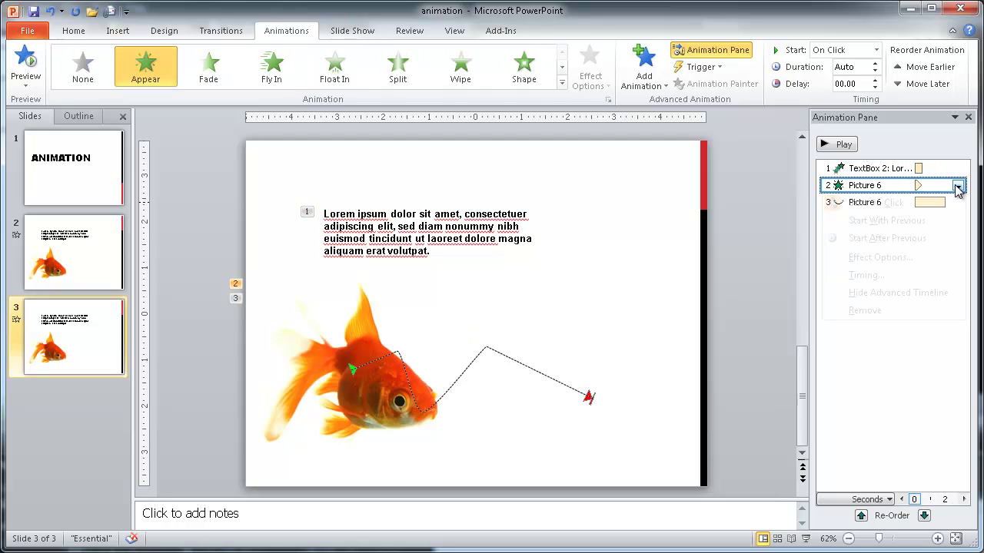
pyautogui.click(790, 230)
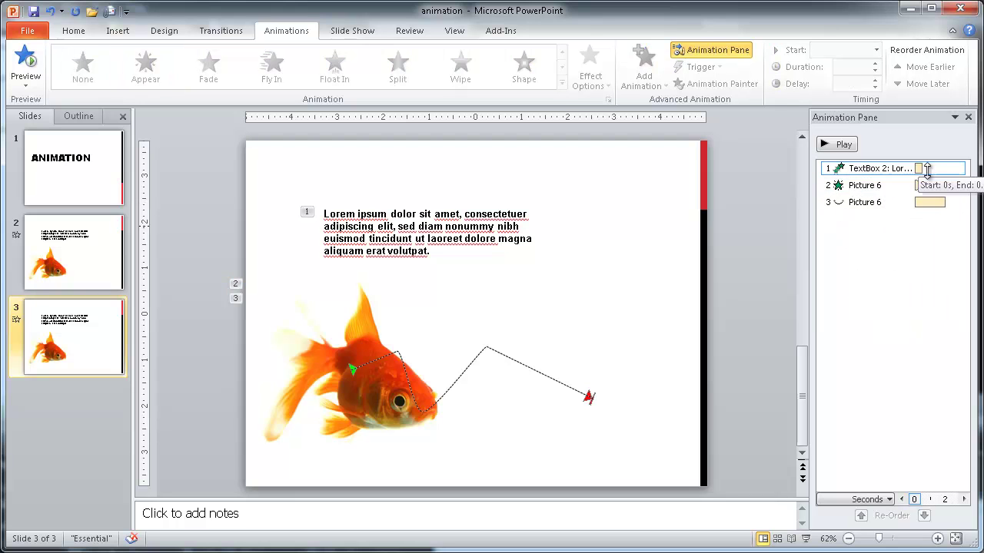
# - Review the text Fly In's start options again, leaving them unchanged
pyautogui.click(955, 168)
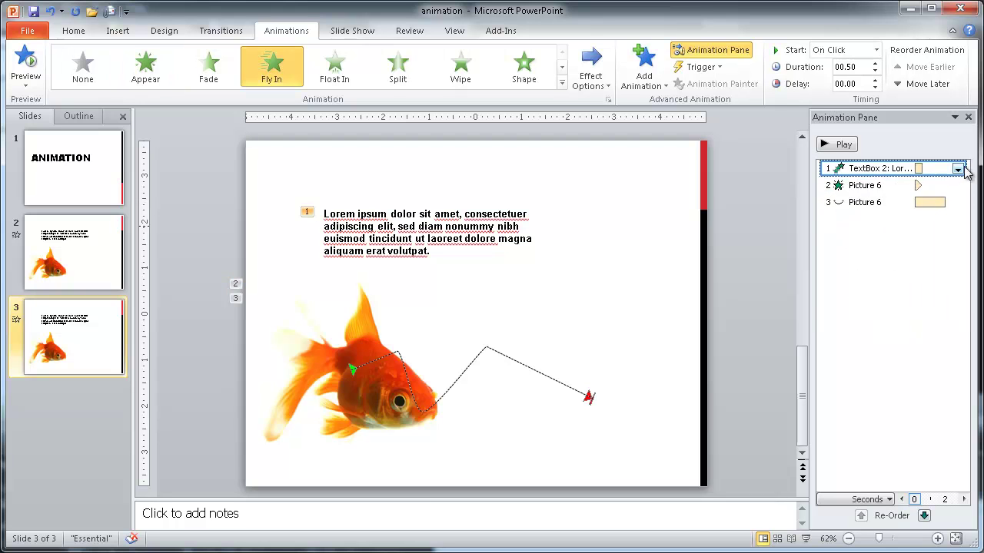
pyautogui.click(957, 168)
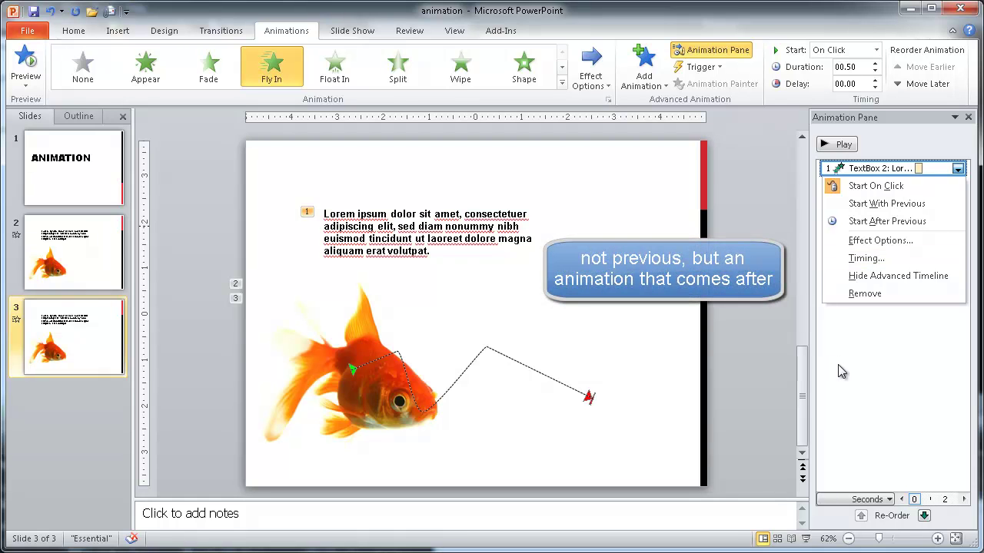
pyautogui.click(878, 381)
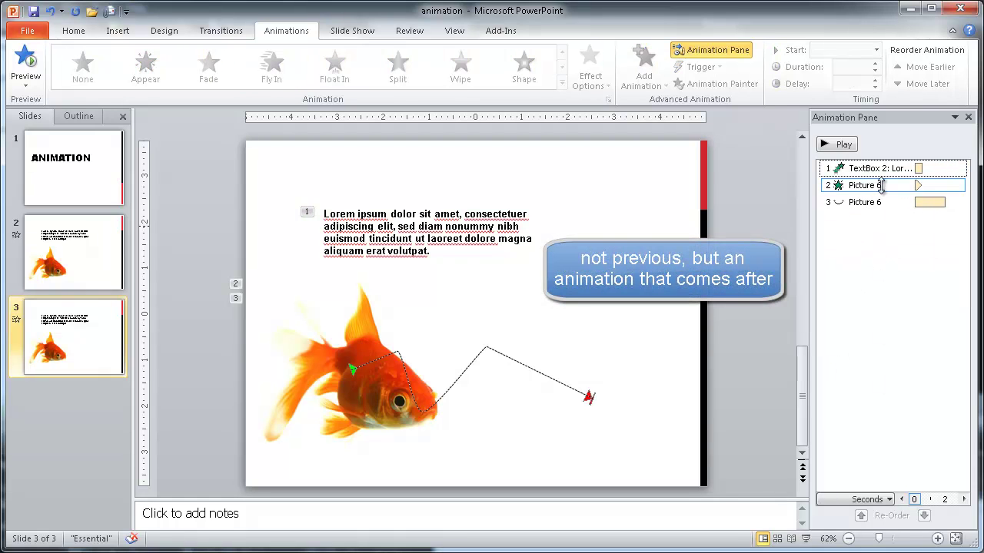
pyautogui.click(957, 169)
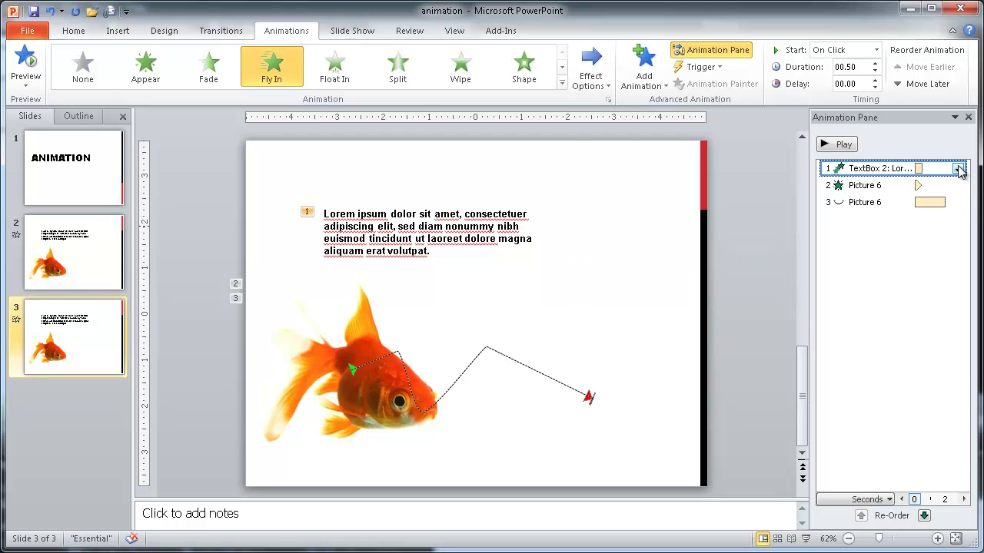
pyautogui.click(958, 168)
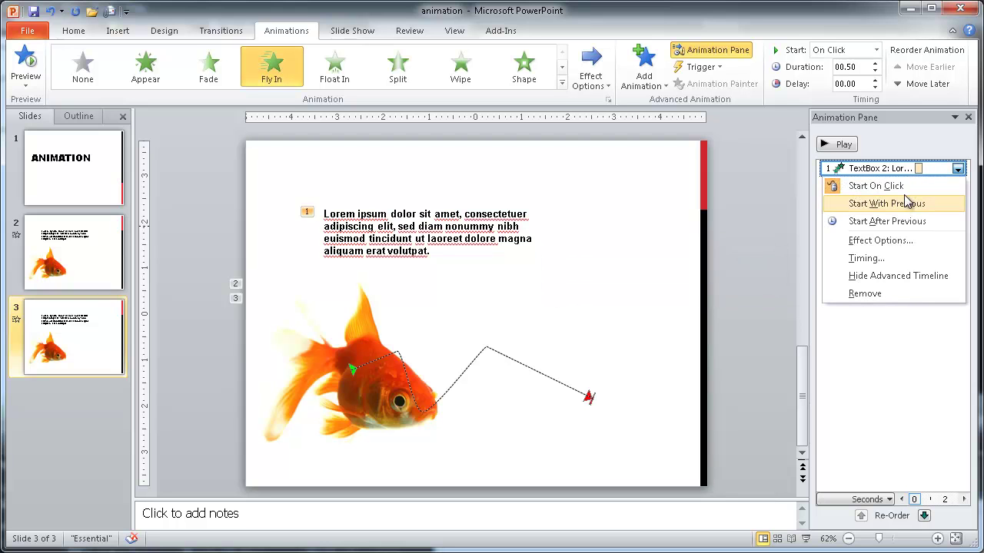
pyautogui.click(902, 381)
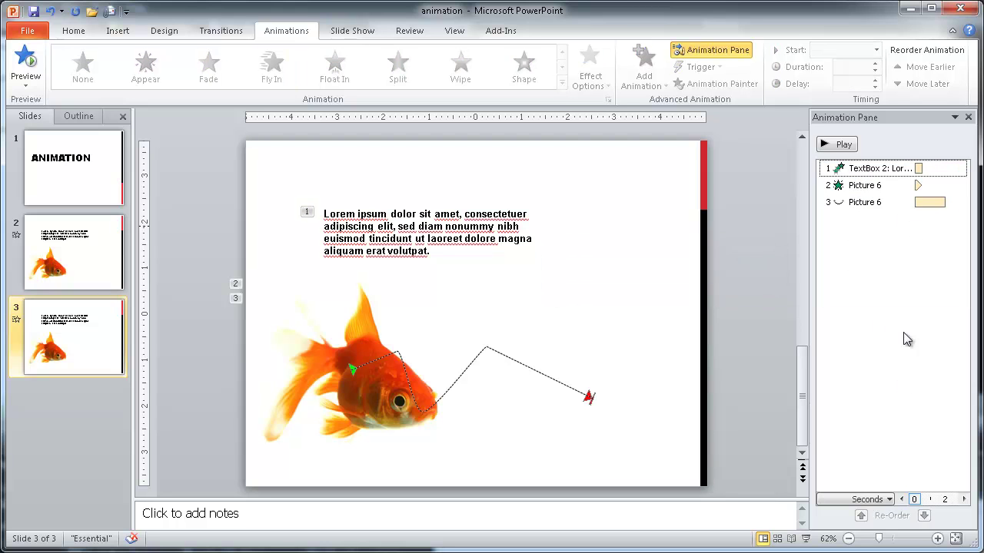
# - Set the goldfish's Appear and Arcs path to Start After Previous, then preview
pyautogui.click(955, 186)
pyautogui.click(957, 185)
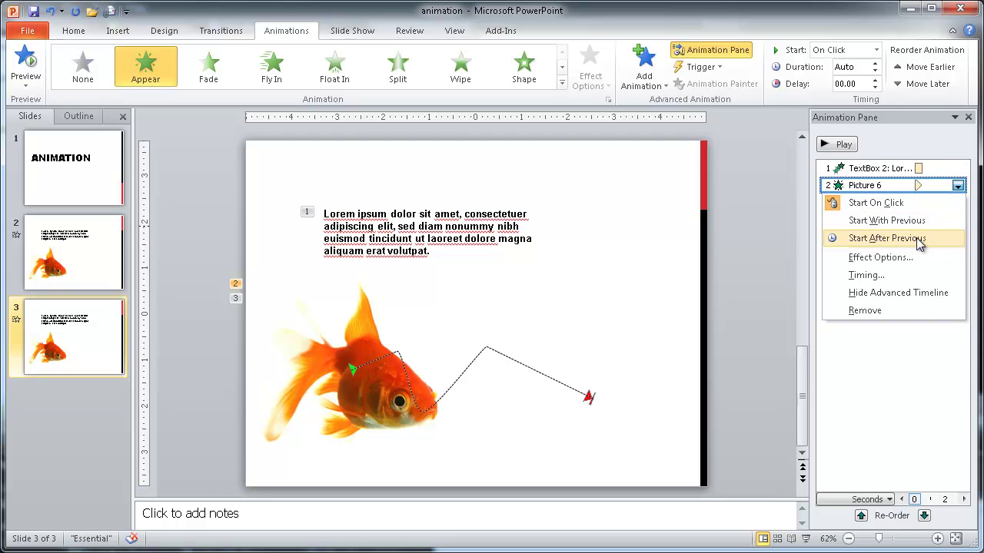
pyautogui.click(919, 240)
pyautogui.click(957, 205)
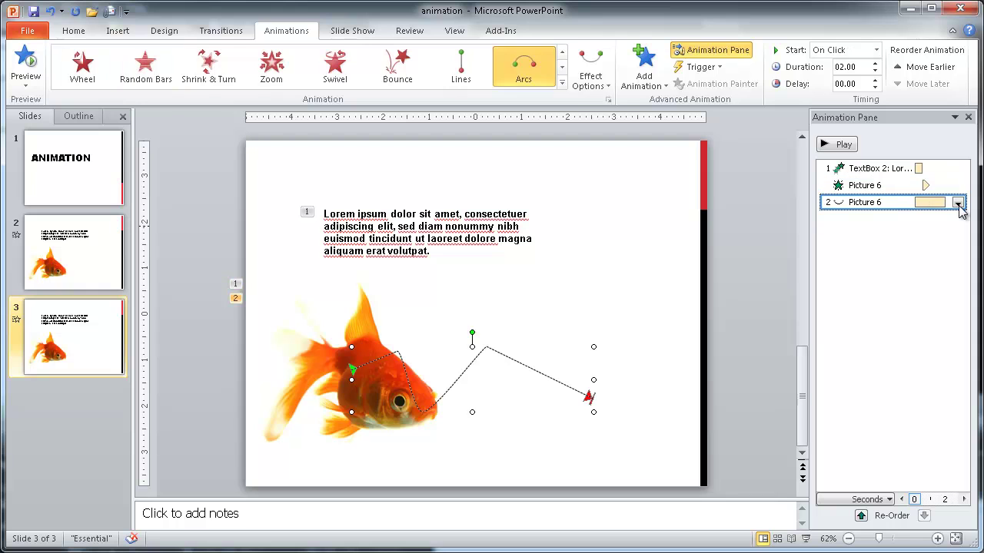
pyautogui.click(957, 204)
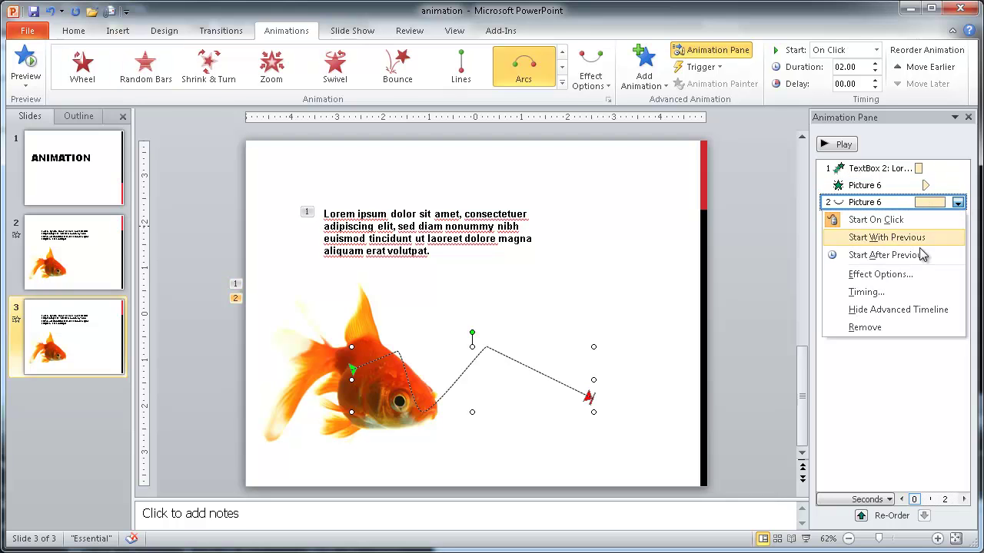
pyautogui.click(922, 255)
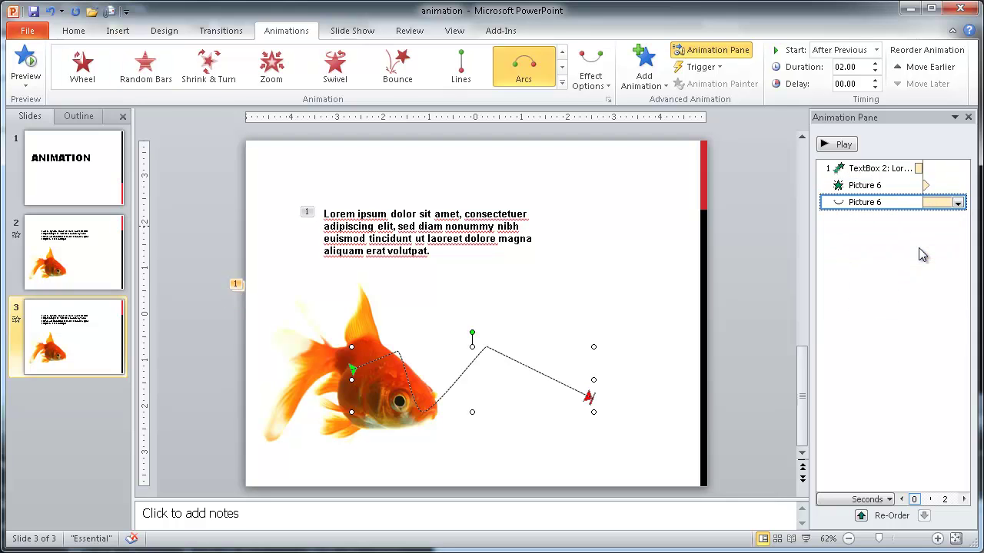
pyautogui.click(839, 145)
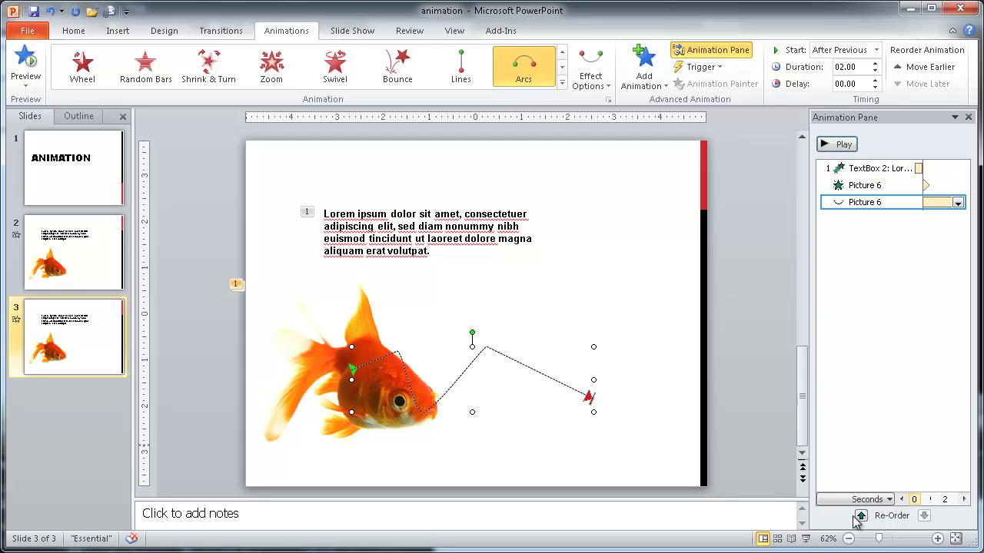
# - Move the text's Fly In to the end of the order and back to first
pyautogui.click(869, 168)
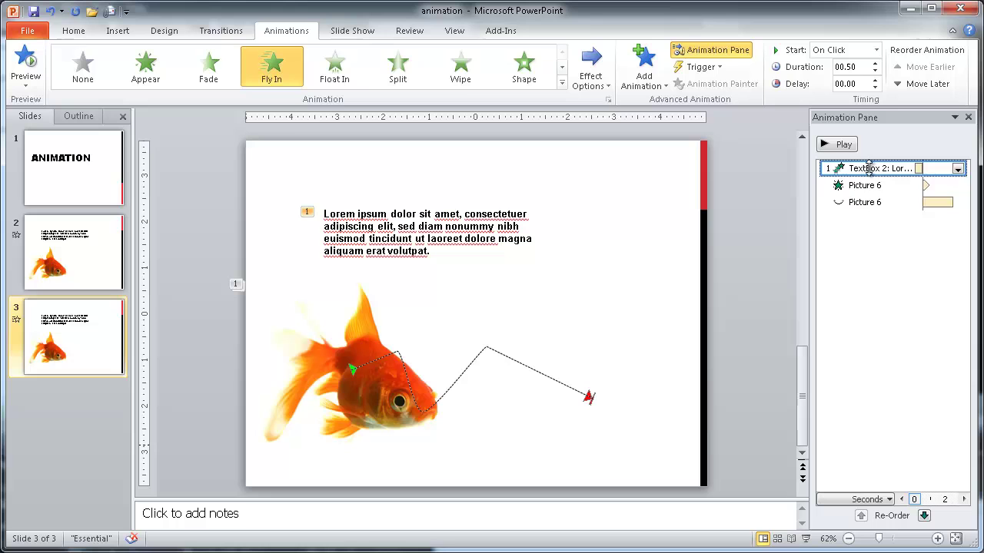
pyautogui.click(924, 515)
pyautogui.click(925, 516)
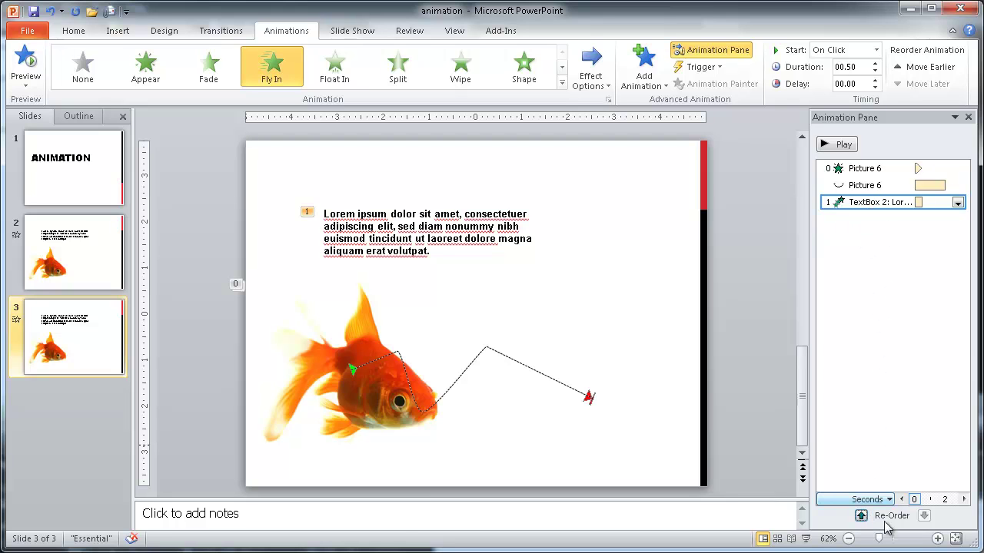
pyautogui.click(861, 515)
pyautogui.click(860, 516)
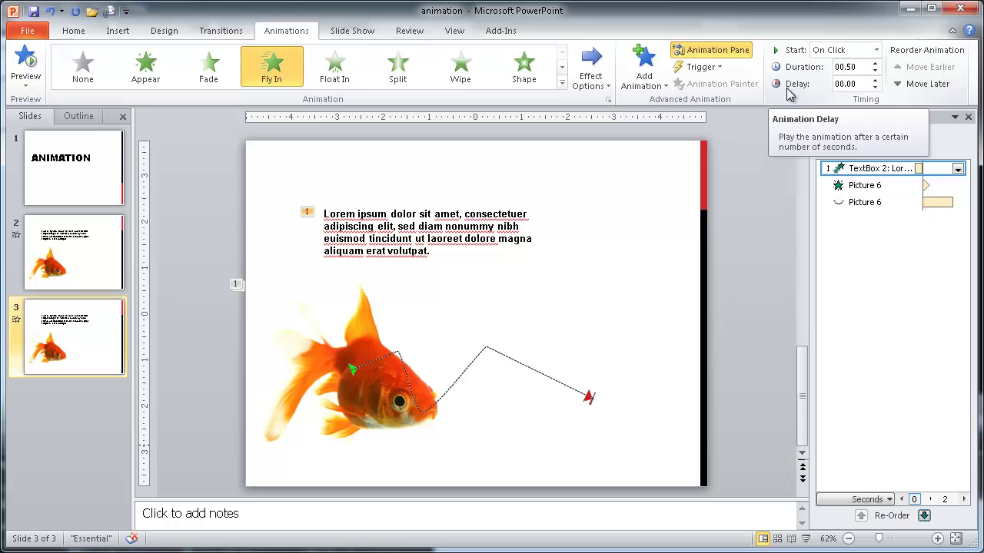
pyautogui.click(956, 169)
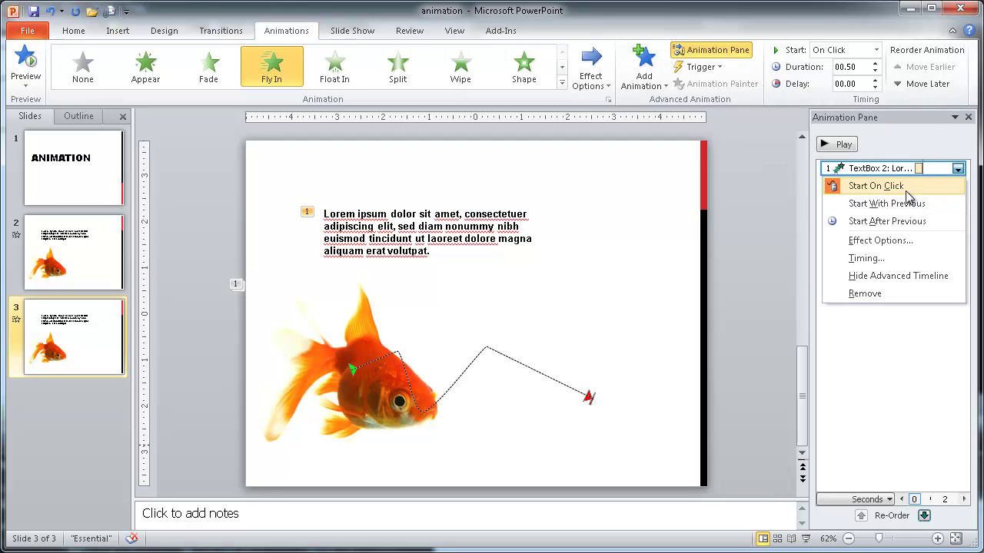
pyautogui.click(763, 338)
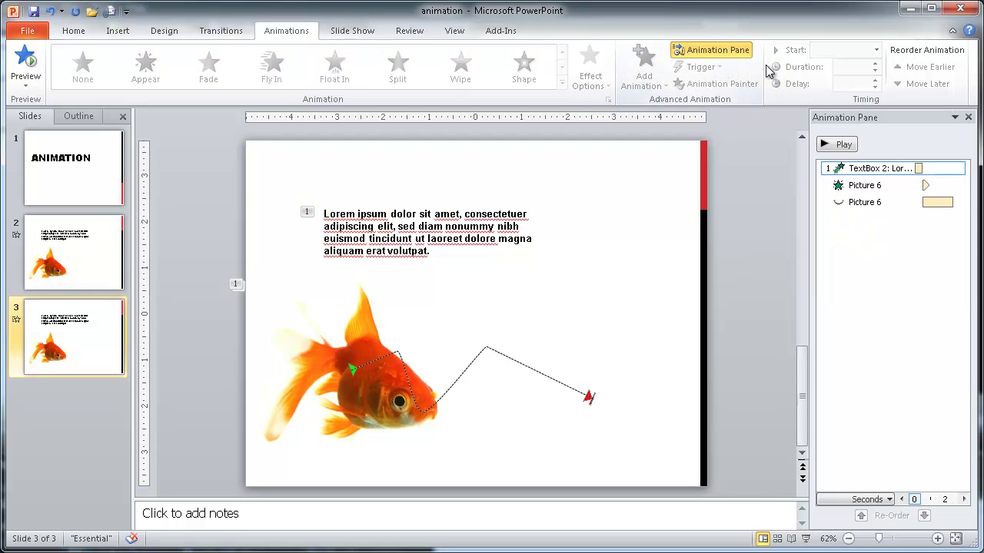
pyautogui.click(413, 240)
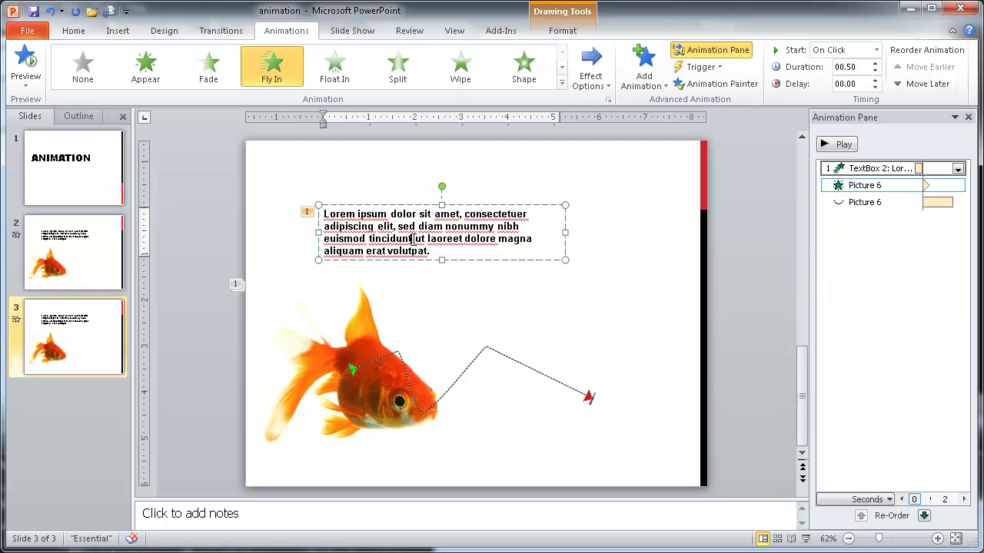
pyautogui.click(715, 67)
pyautogui.moveTo(719, 87)
pyautogui.click(408, 400)
pyautogui.click(714, 68)
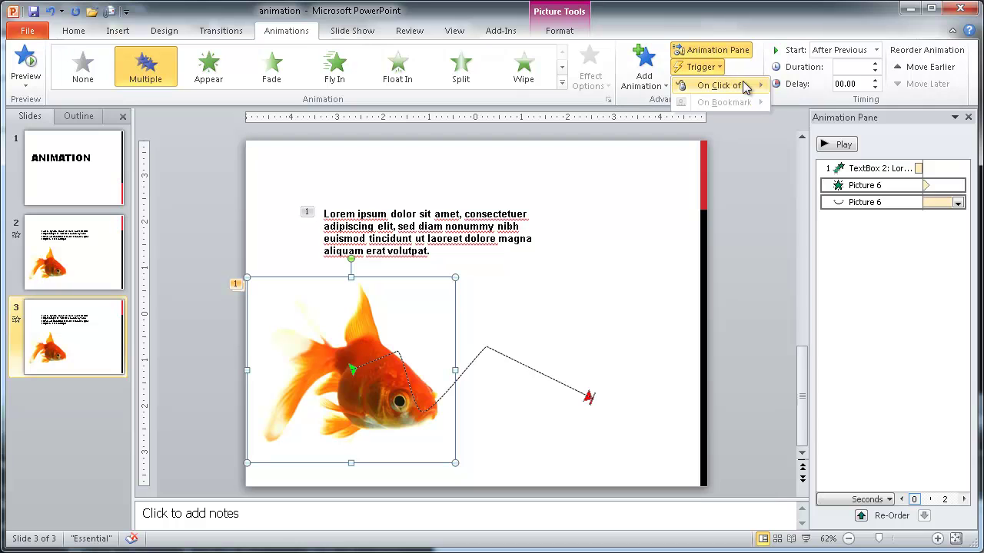
pyautogui.moveTo(734, 86)
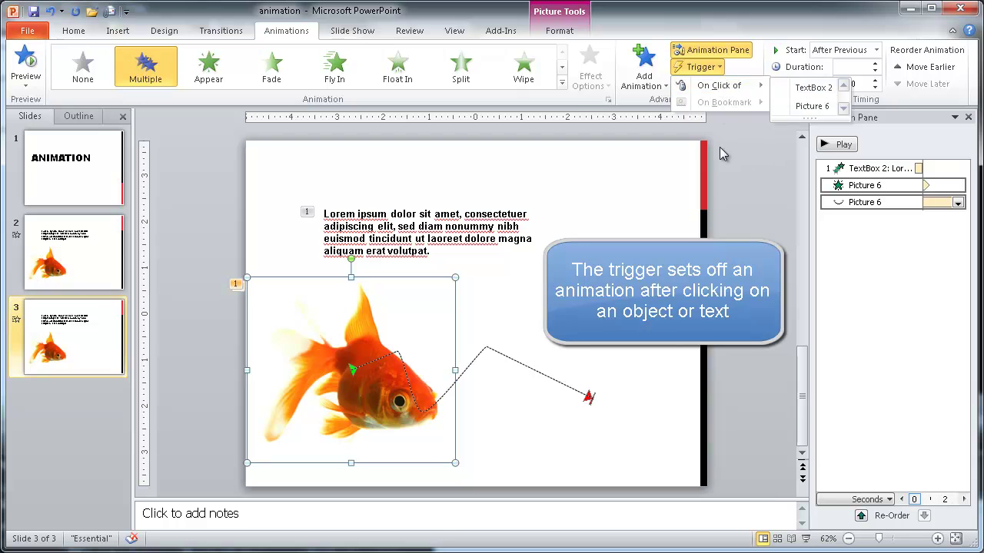
pyautogui.click(736, 211)
pyautogui.click(959, 169)
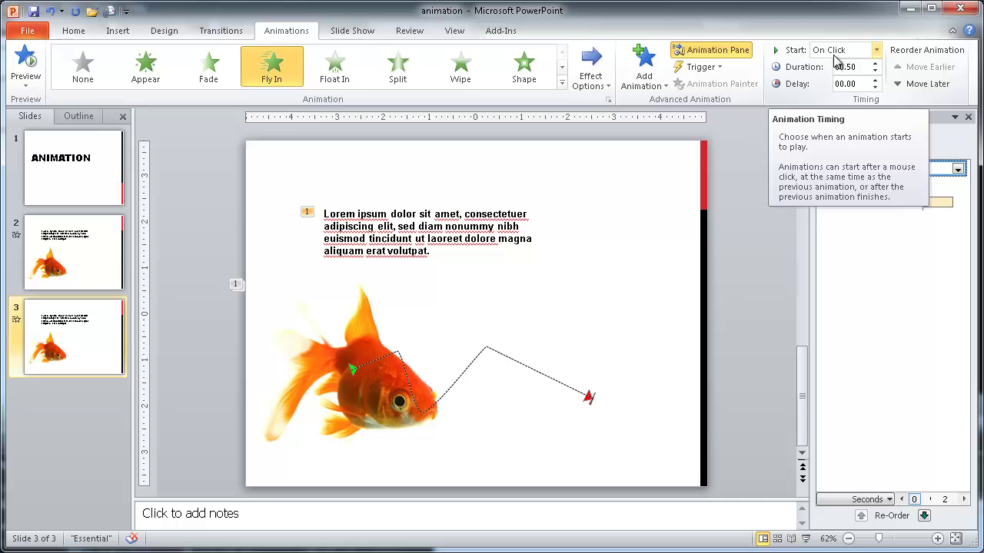
# - Open the text Fly In's Timing settings, move the dialog aside to view the goldfish path, and cancel
pyautogui.click(876, 50)
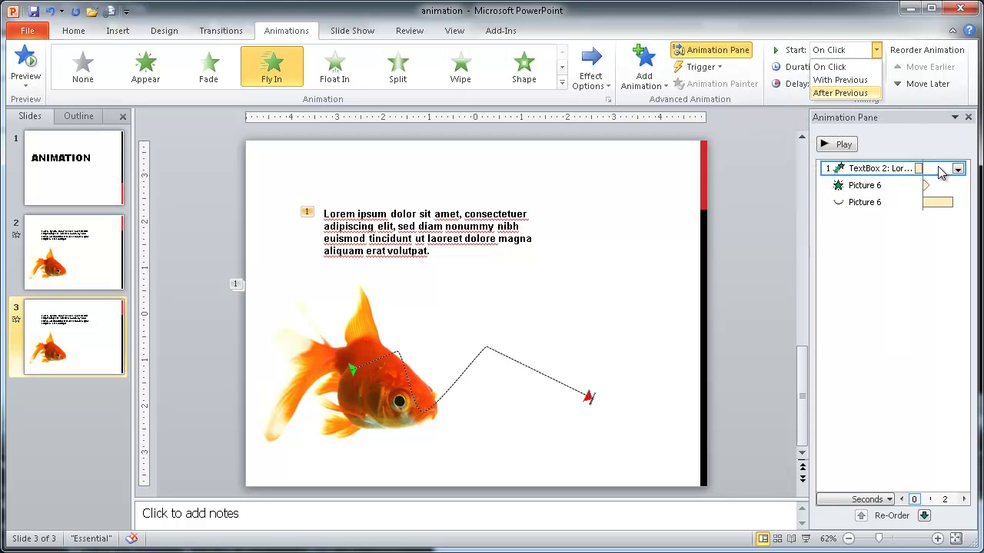
pyautogui.click(962, 171)
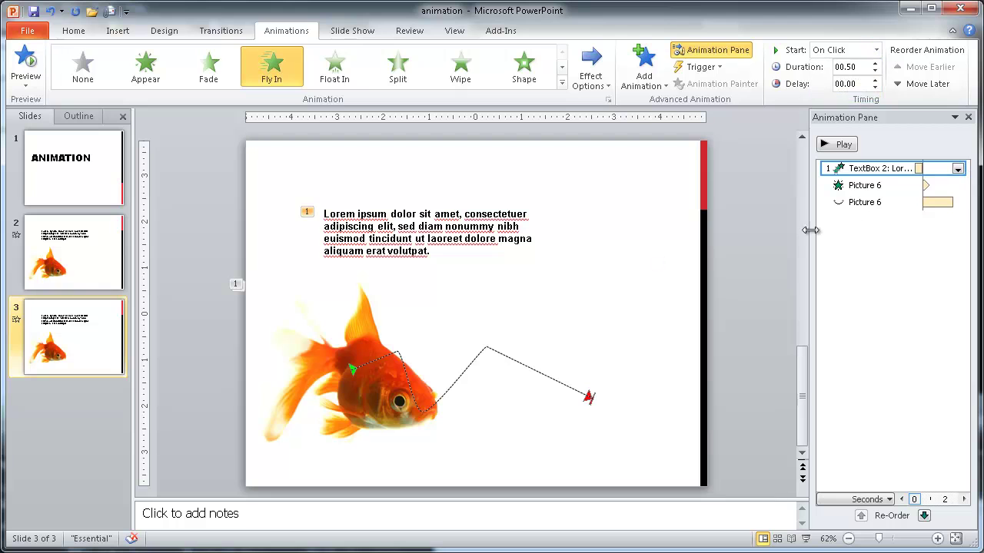
pyautogui.click(957, 169)
pyautogui.click(756, 208)
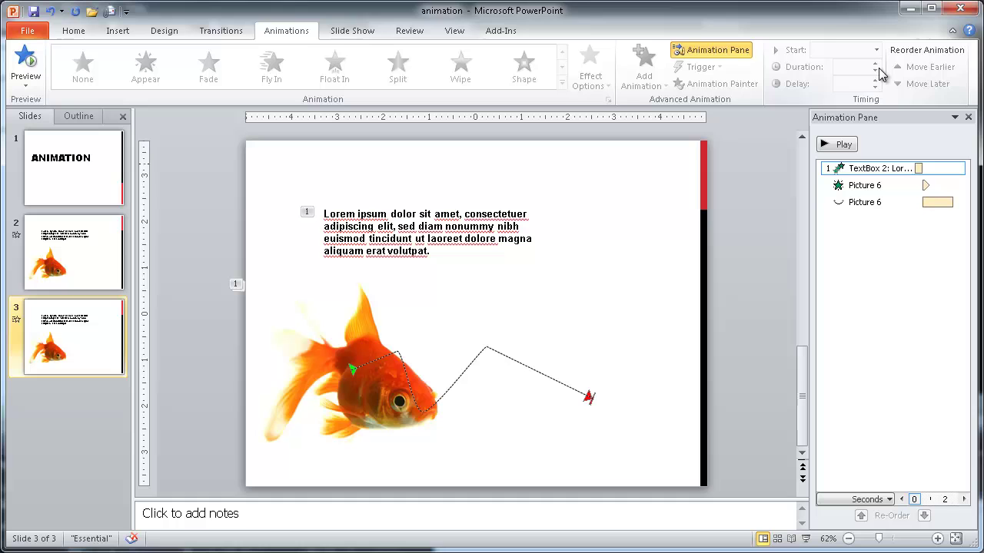
pyautogui.click(495, 244)
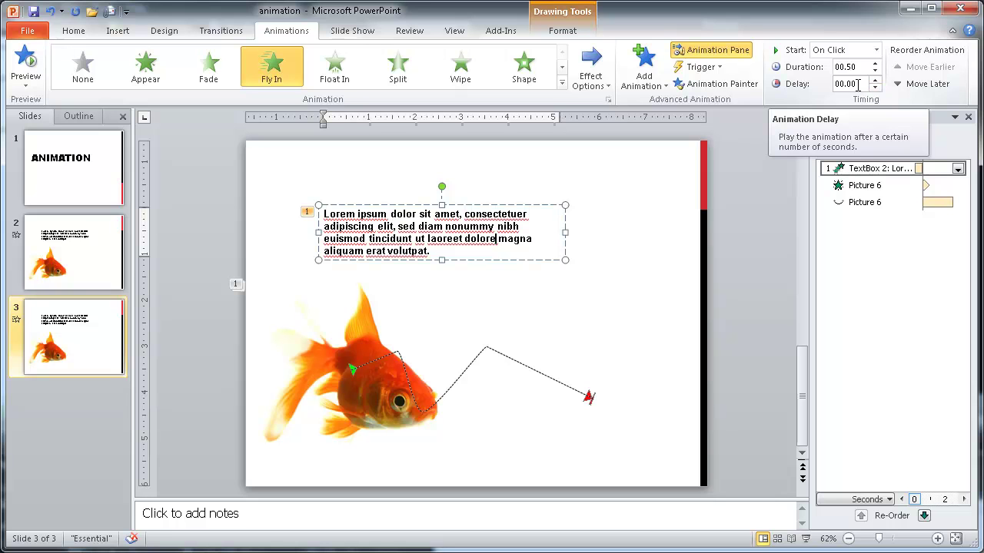
pyautogui.click(957, 169)
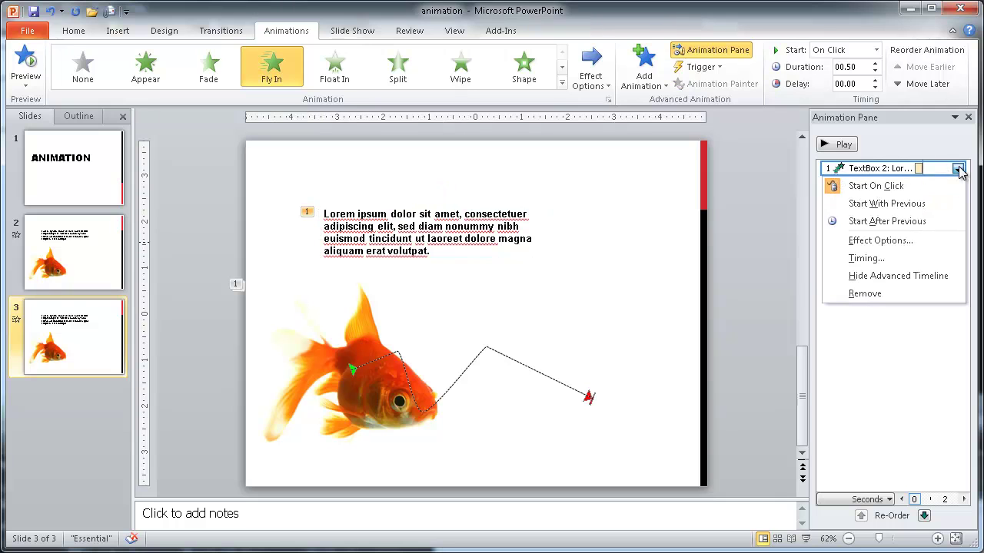
pyautogui.click(877, 261)
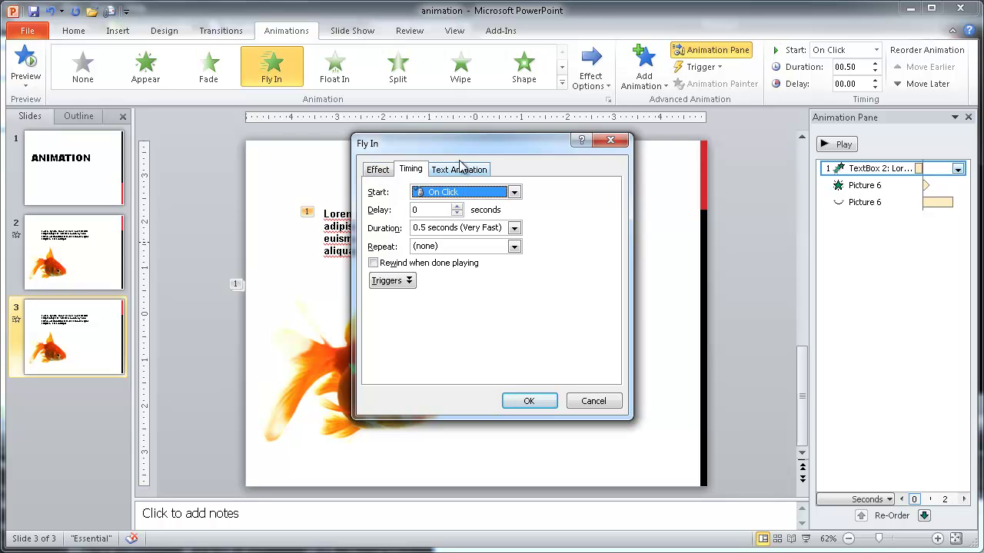
pyautogui.moveTo(476, 154); pyautogui.dragTo(621, 199)
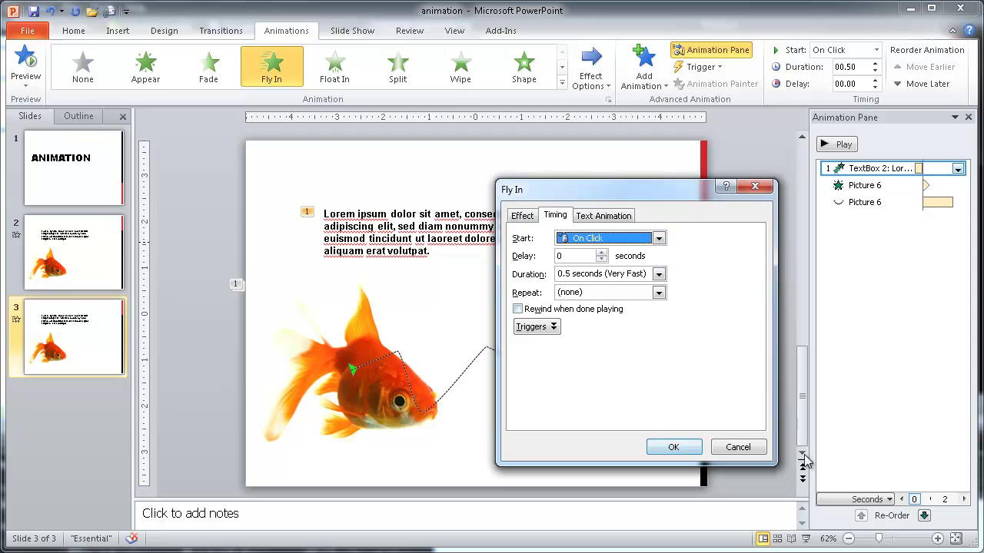
pyautogui.click(751, 450)
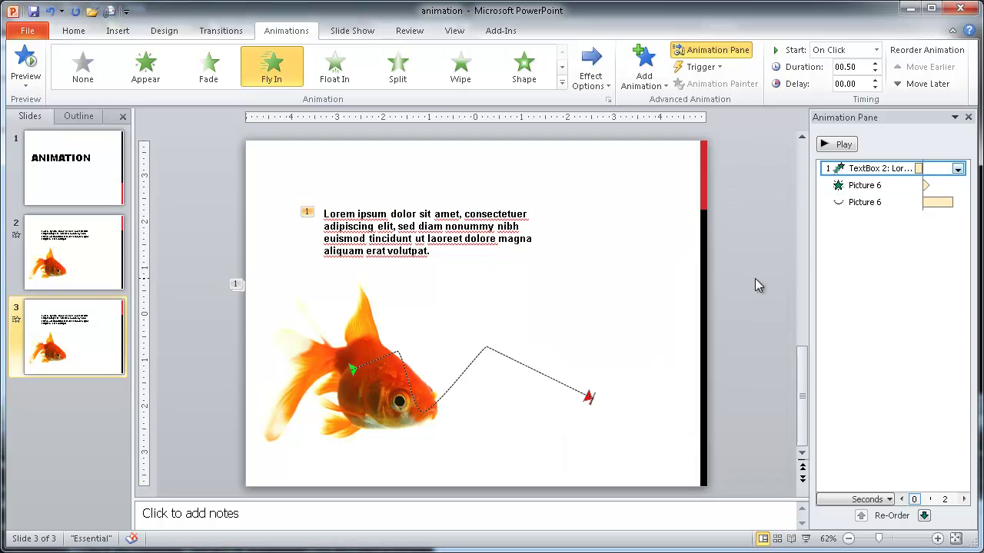
# - In the Appear effect options for Picture 6, choose the MS900441656[1].WAV sound and confirm
pyautogui.click(858, 188)
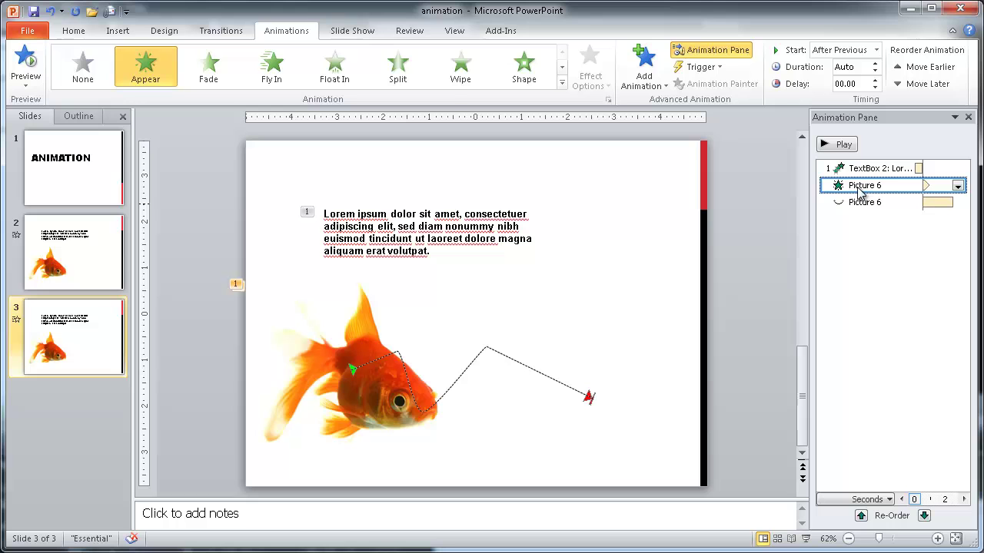
pyautogui.click(957, 186)
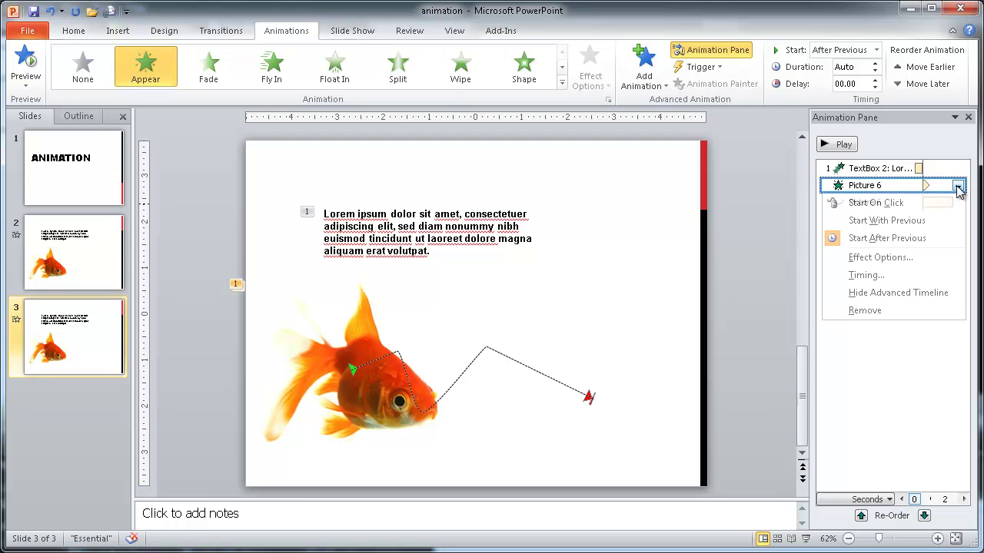
pyautogui.click(880, 257)
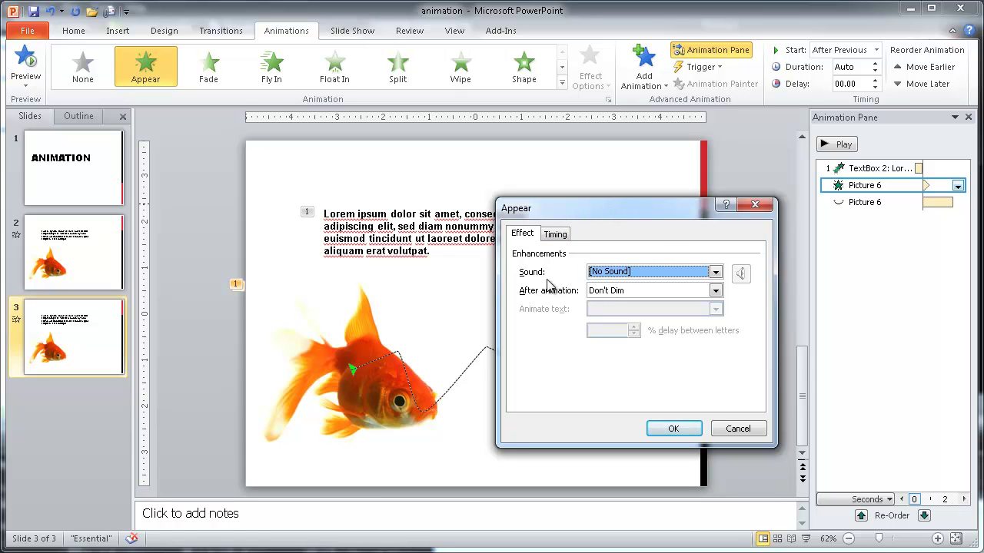
pyautogui.click(715, 272)
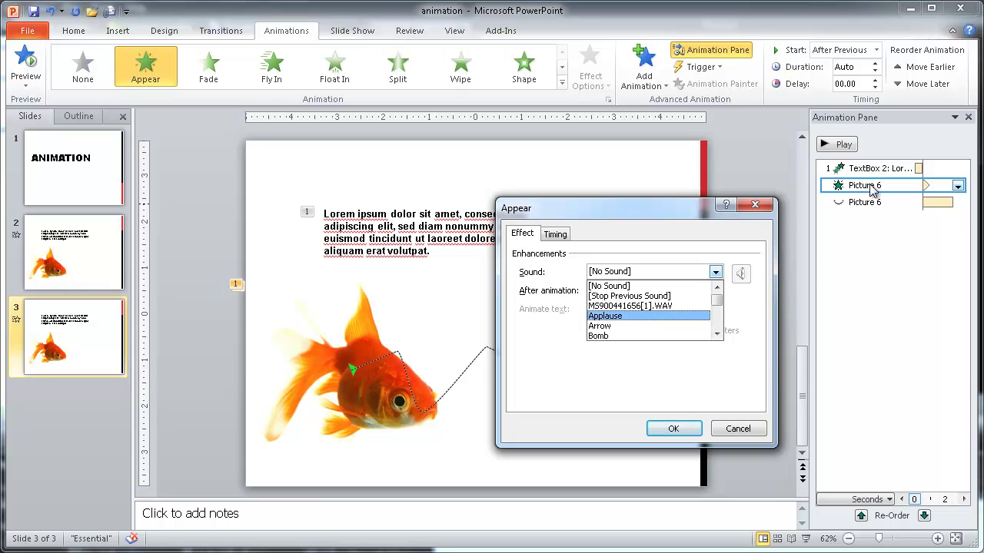
pyautogui.click(624, 305)
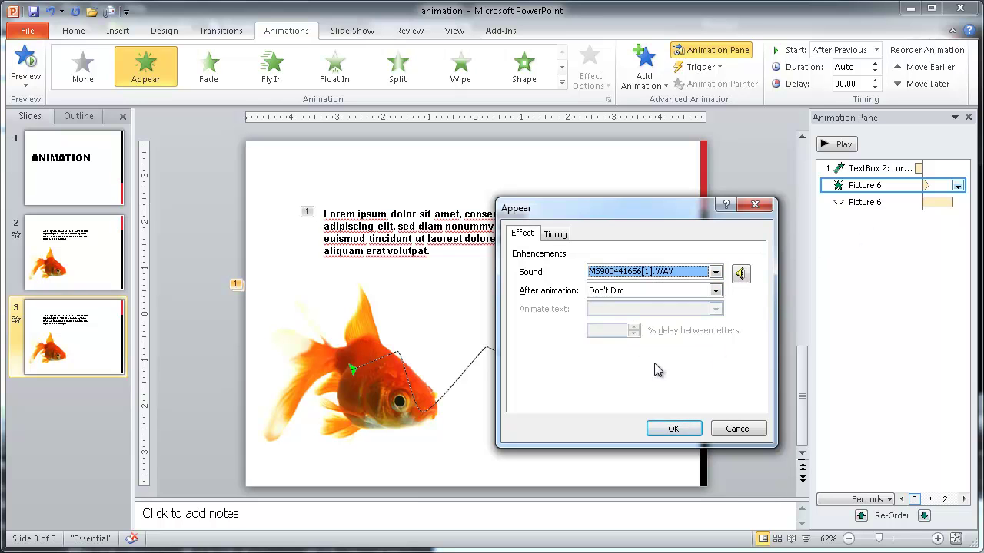
pyautogui.click(671, 431)
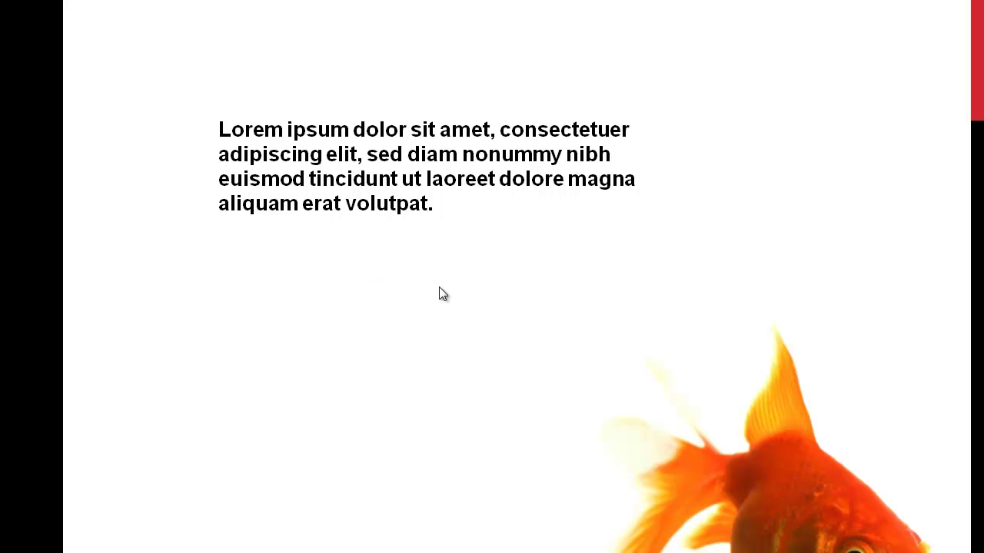
pyautogui.press('Escape')
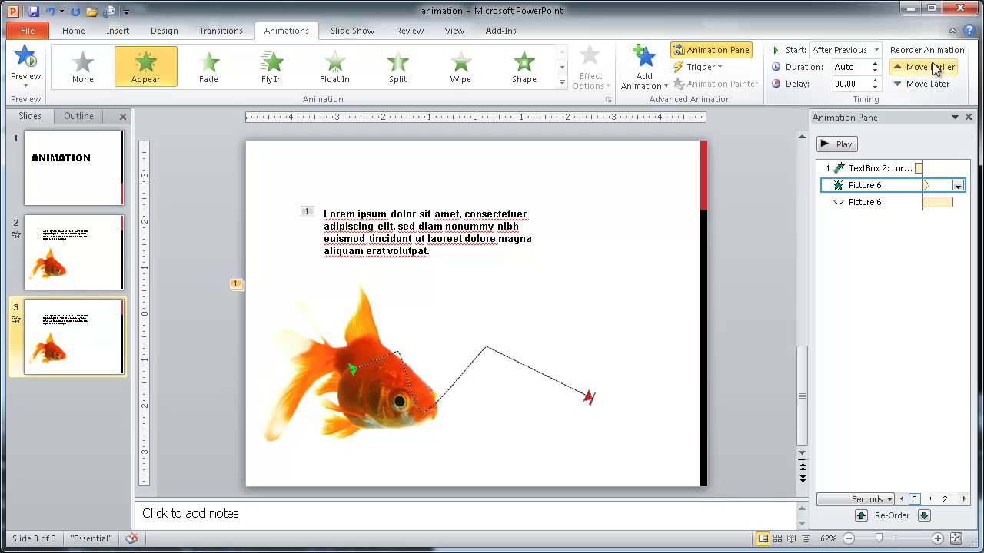
pyautogui.click(868, 169)
pyautogui.click(922, 83)
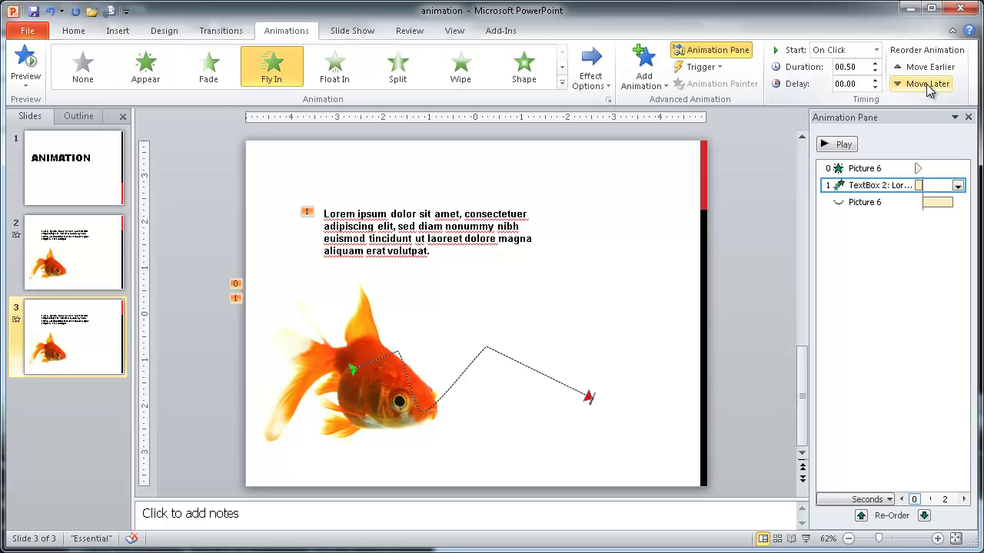
pyautogui.click(925, 86)
pyautogui.click(922, 68)
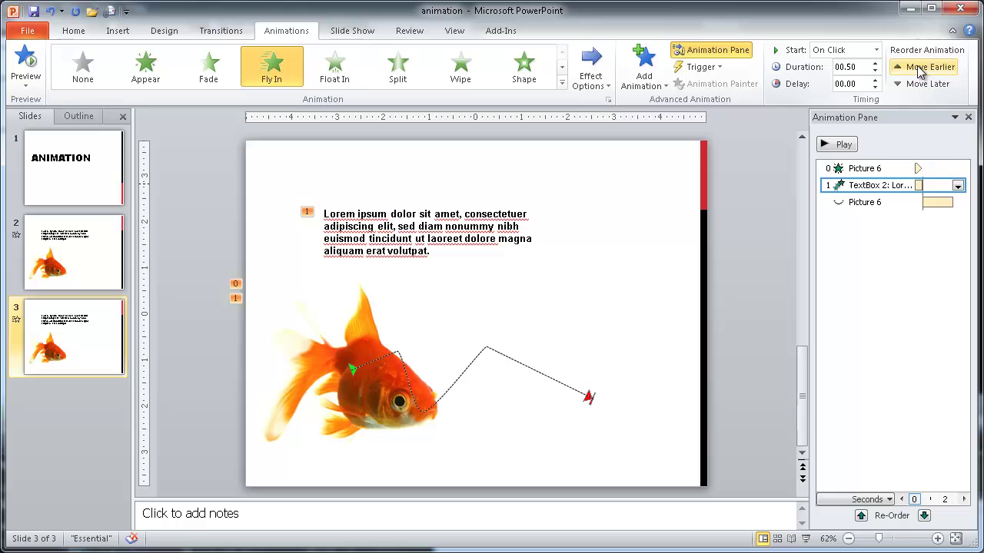
pyautogui.click(921, 69)
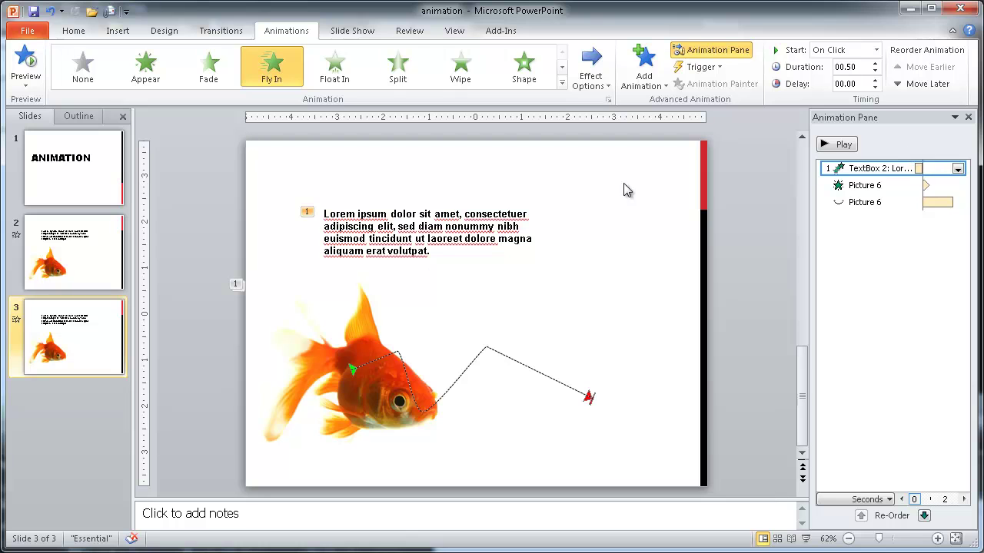
# - Select the text box's animation tag 1 and set its animation to None
pyautogui.click(738, 172)
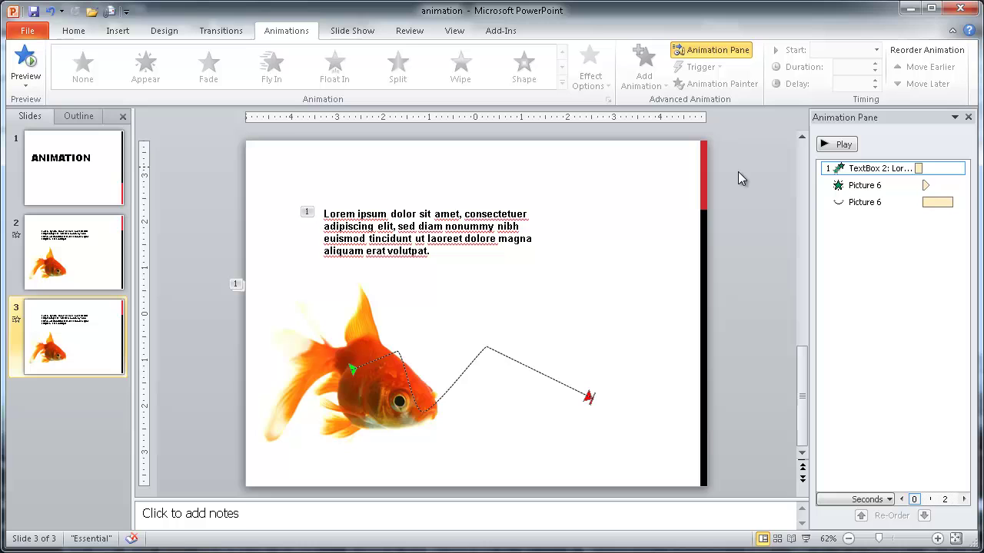
pyautogui.click(308, 213)
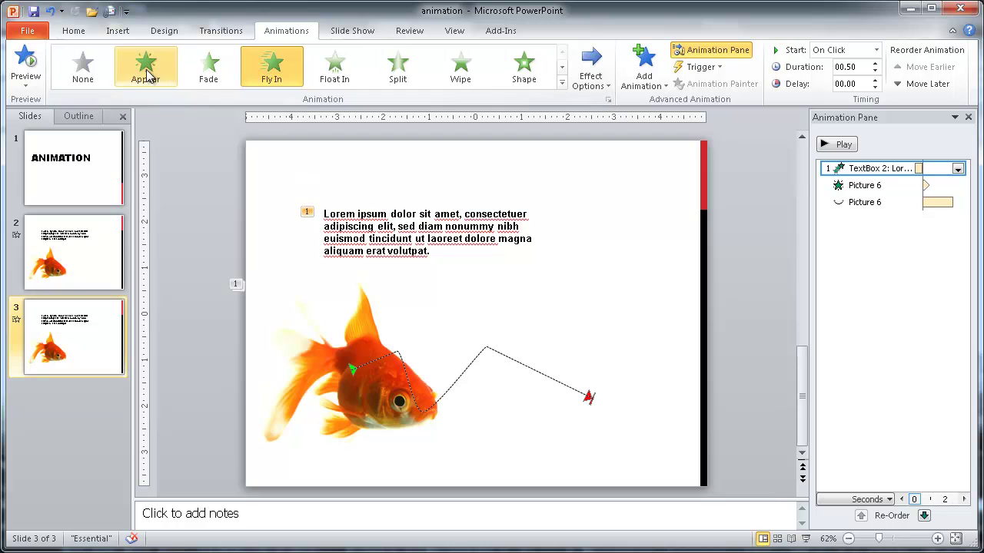
pyautogui.click(83, 65)
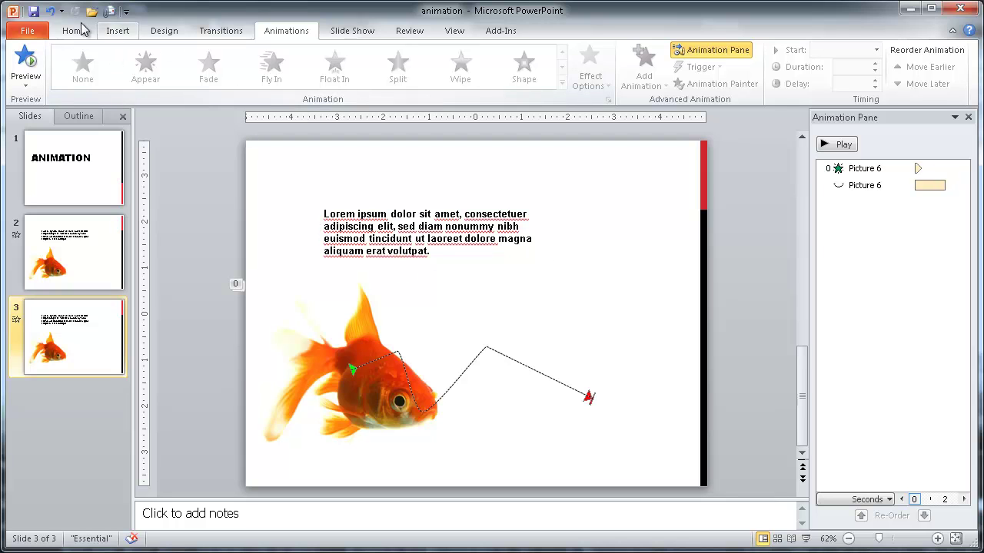
# - Undo the removal, marquee-select the text box and goldfish together, and apply None to both
pyautogui.click(49, 12)
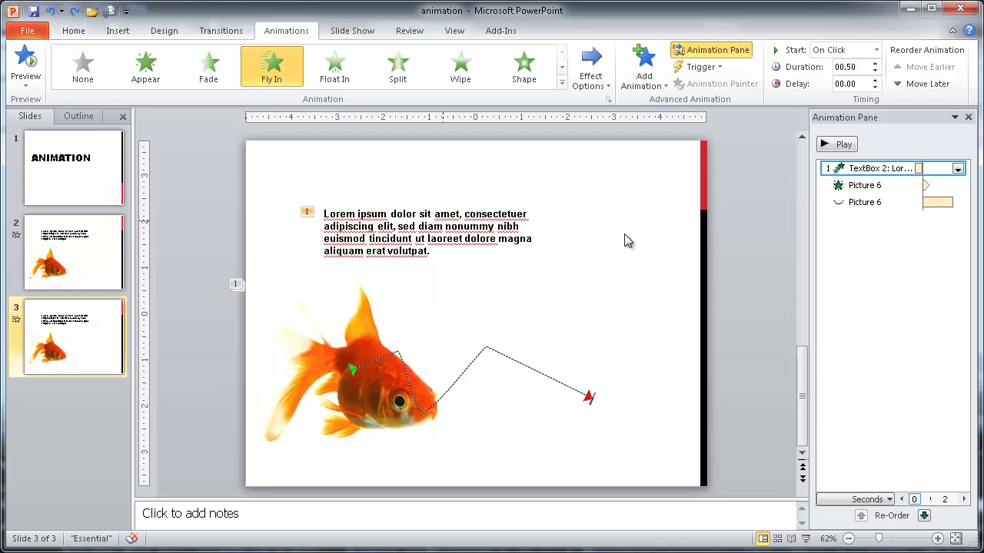
pyautogui.moveTo(191, 166); pyautogui.dragTo(454, 345)
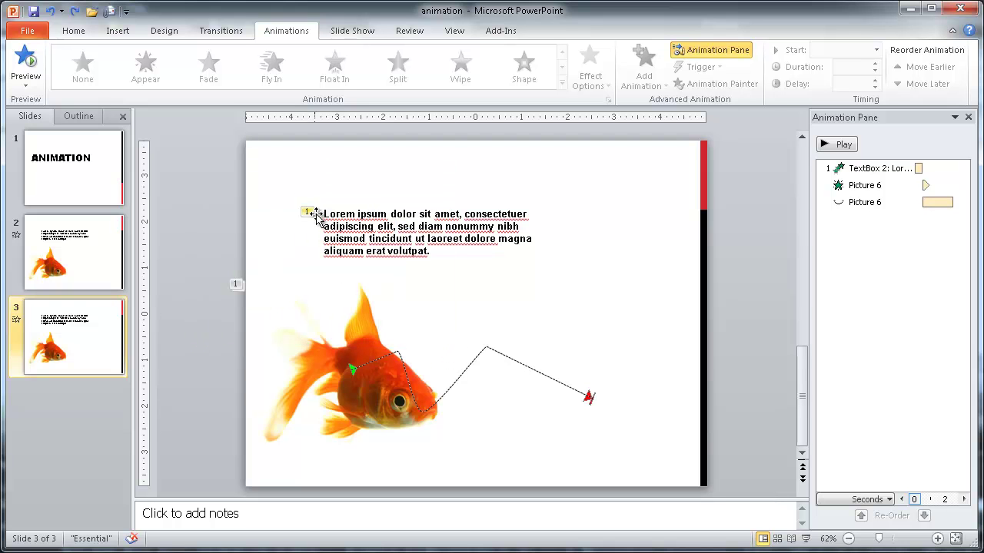
pyautogui.moveTo(194, 151); pyautogui.dragTo(560, 478)
pyautogui.click(175, 187)
pyautogui.moveTo(173, 149)
pyautogui.mouseDown()
pyautogui.moveTo(638, 523)
pyautogui.moveTo(637, 472)
pyautogui.mouseUp()
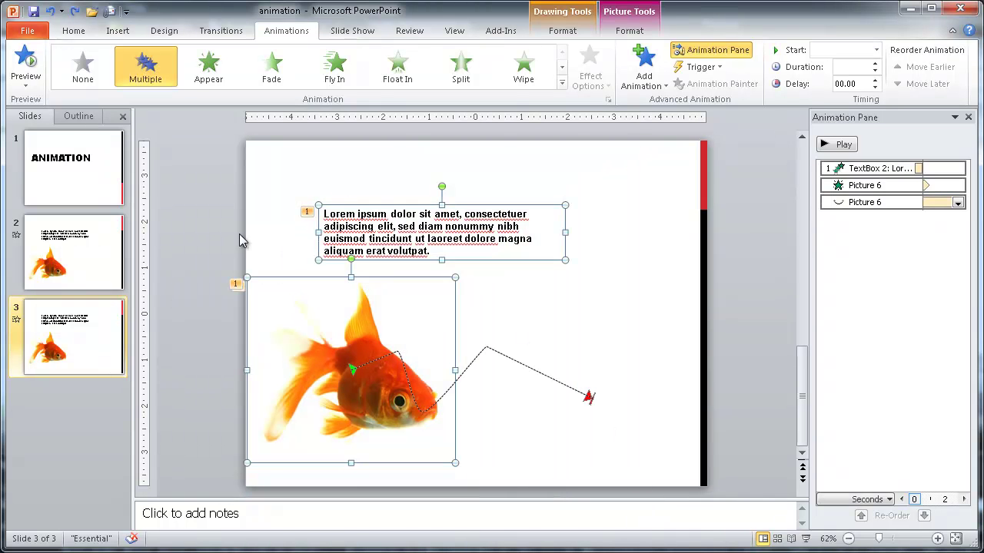
pyautogui.click(83, 67)
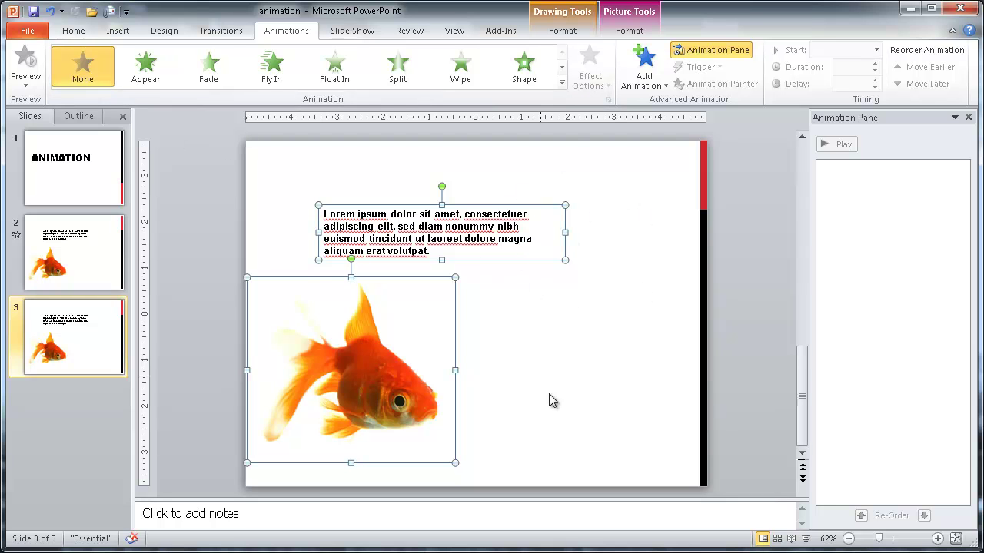
pyautogui.moveTo(215, 166); pyautogui.dragTo(517, 340)
pyautogui.moveTo(165, 156); pyautogui.dragTo(500, 441)
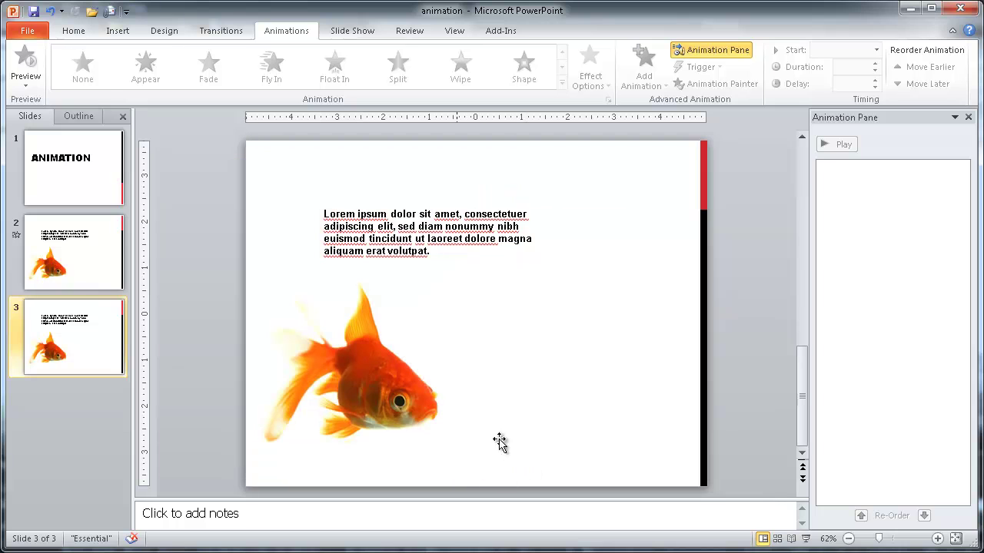
# - Undo the animation removal, then select all and set both Lorem ipsum text and goldfish to None
pyautogui.click(50, 11)
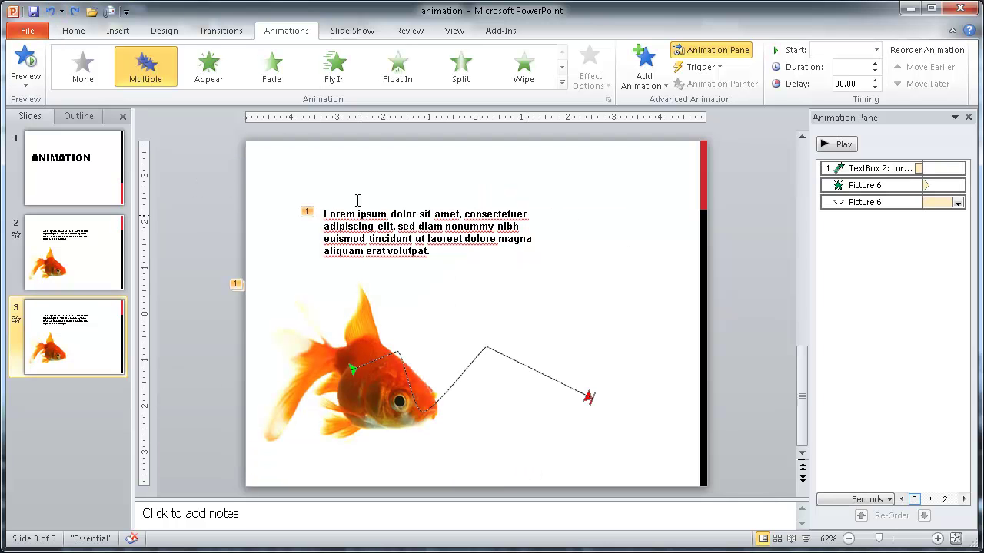
pyautogui.click(574, 254)
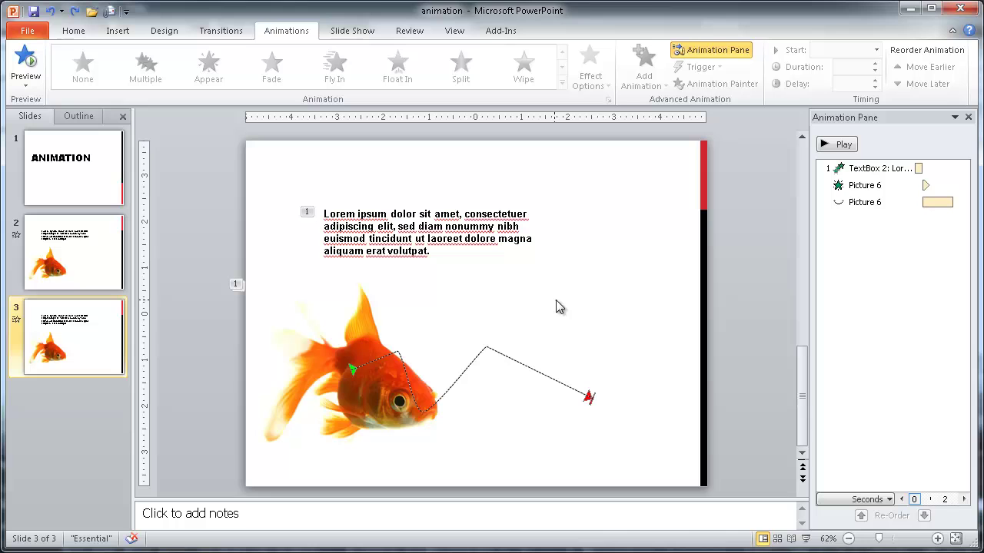
pyautogui.hotkey('ctrl', 'a')
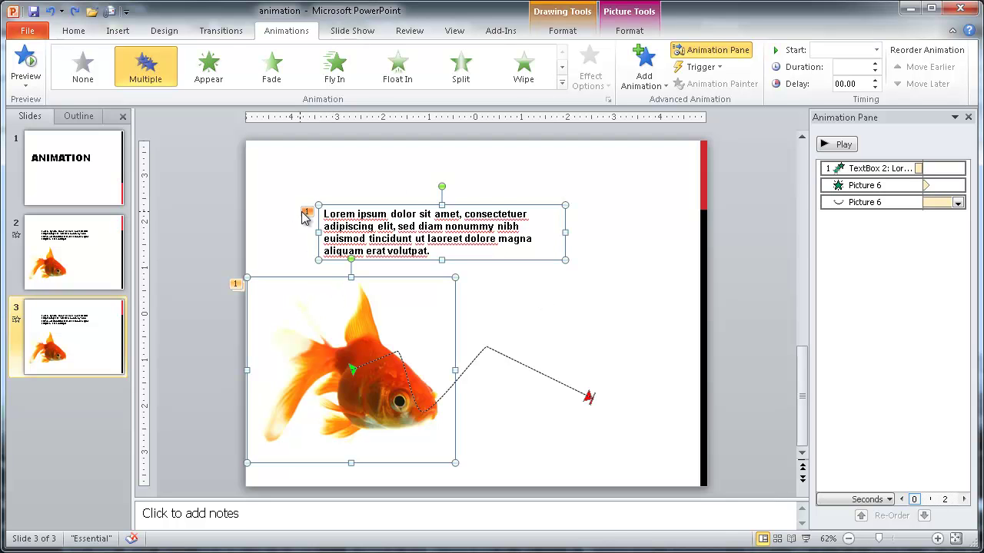
pyautogui.click(84, 76)
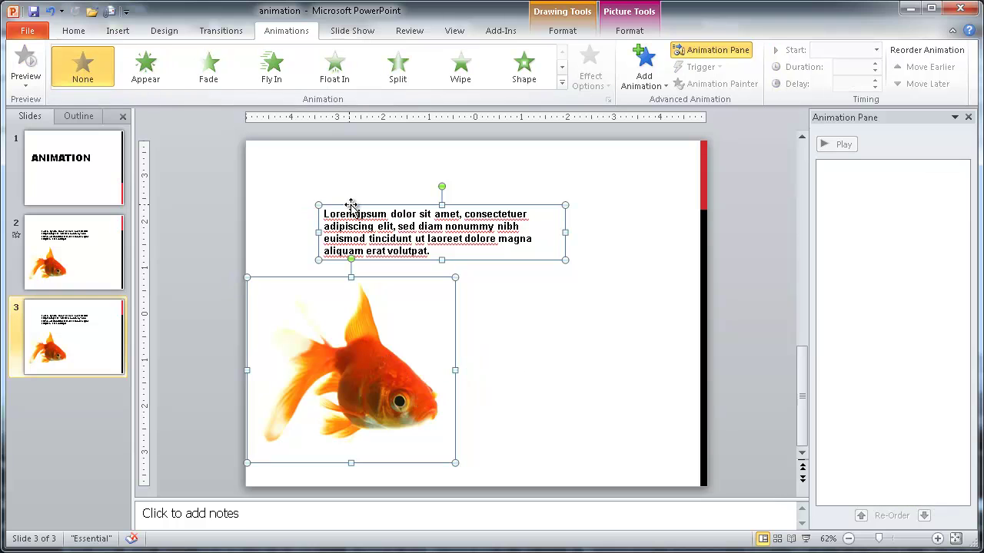